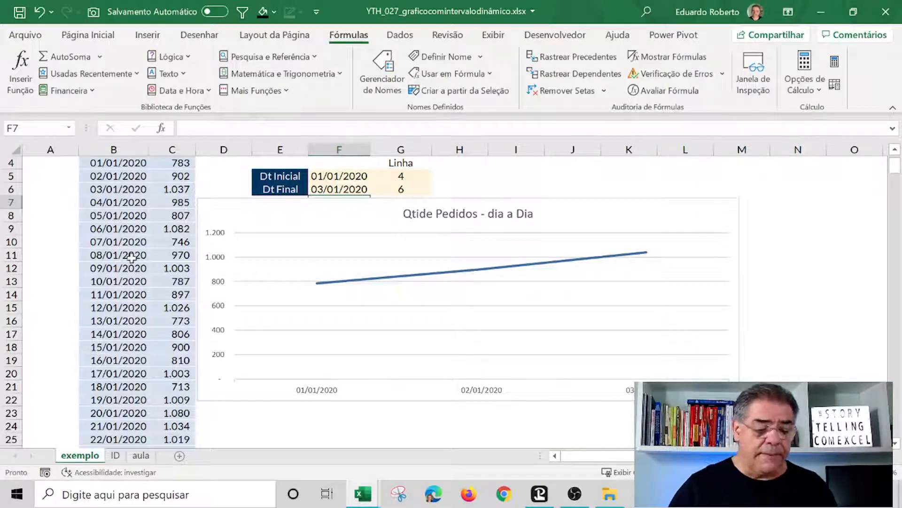
Switch from the exemplo sheet to the aula worksheet with the date and value table.
click(114, 455)
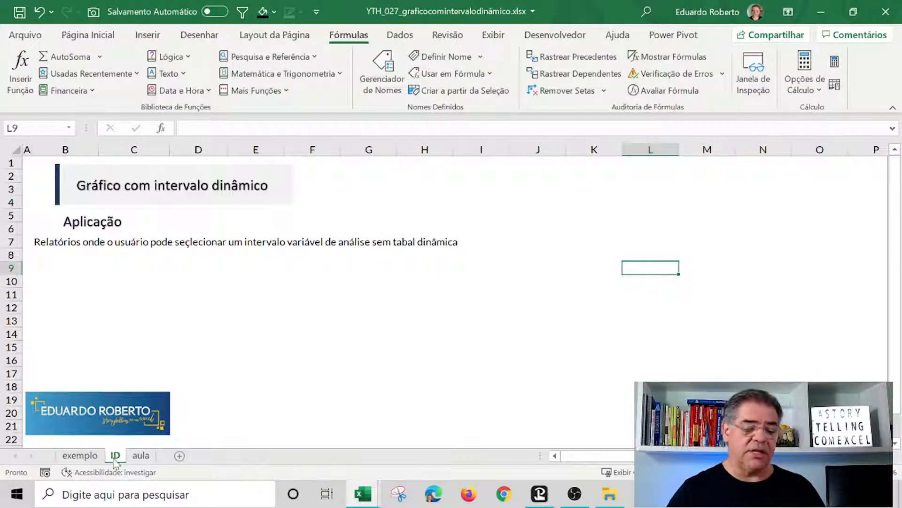
click(140, 456)
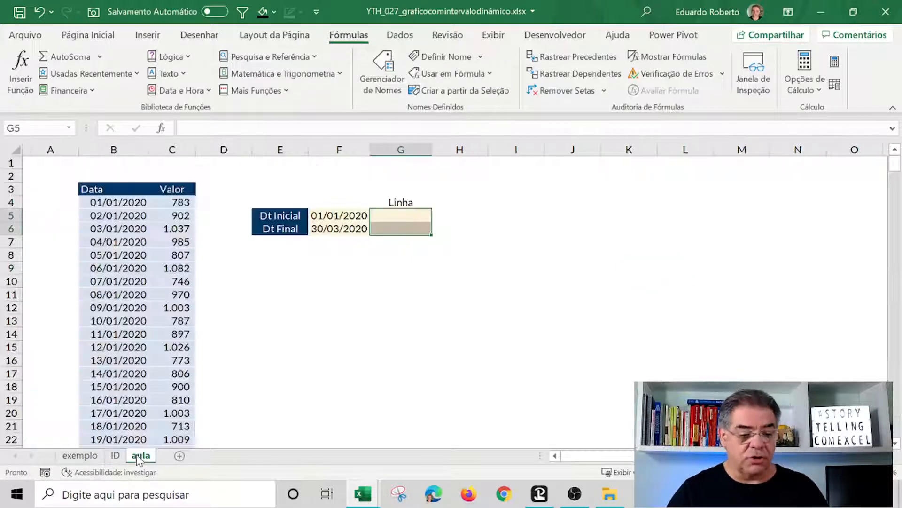
click(360, 354)
click(421, 296)
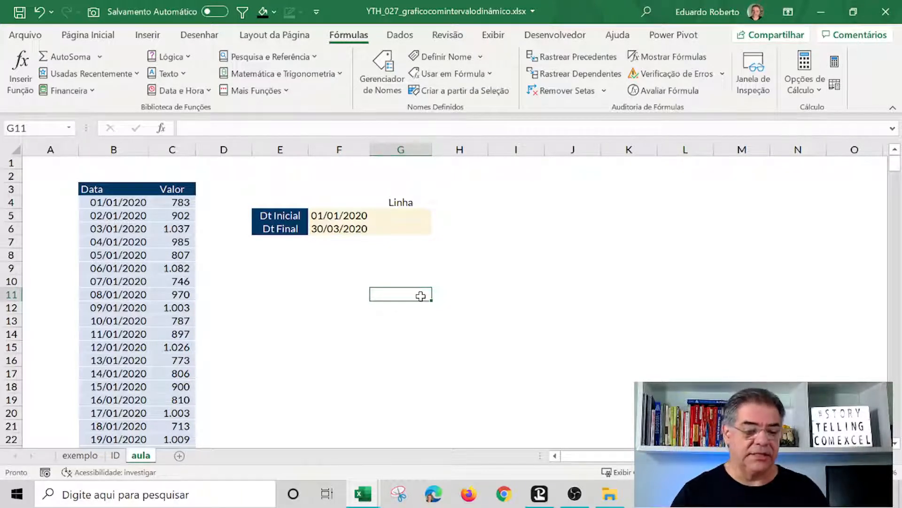
drag(119, 203, 111, 438)
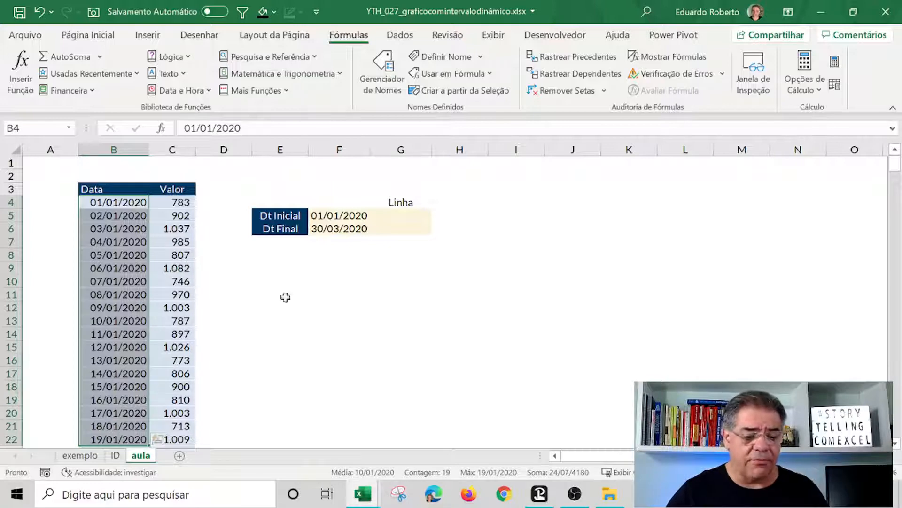
drag(284, 296, 287, 301)
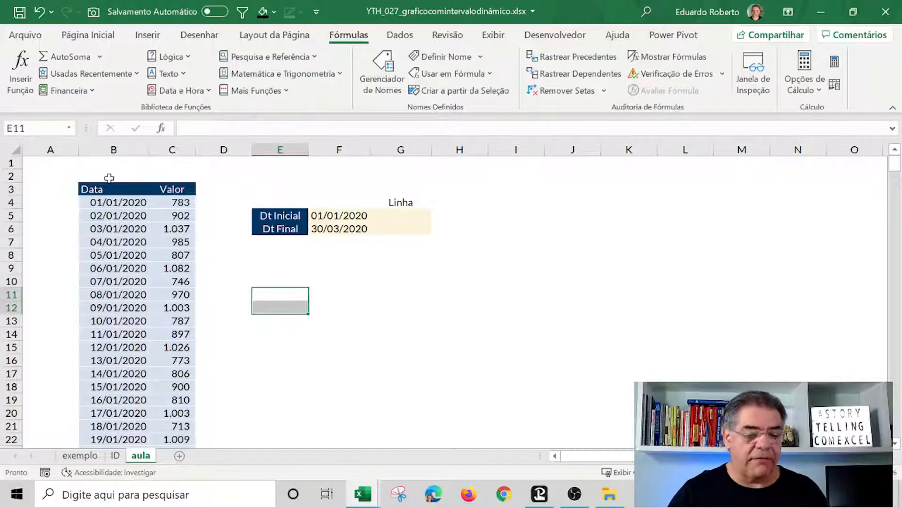
Insert a default chart from the Data and Valor headers plus the first eight rows (B3:C11).
drag(110, 188, 181, 295)
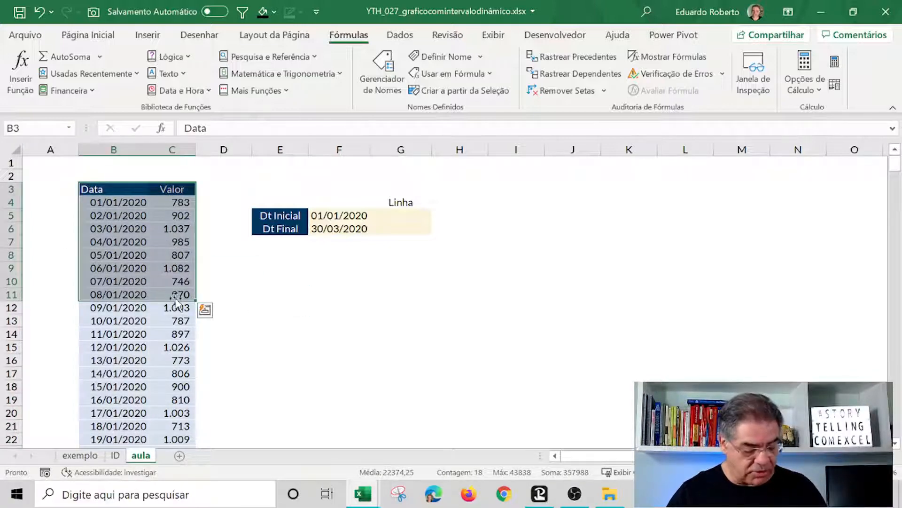
key(alt+F1)
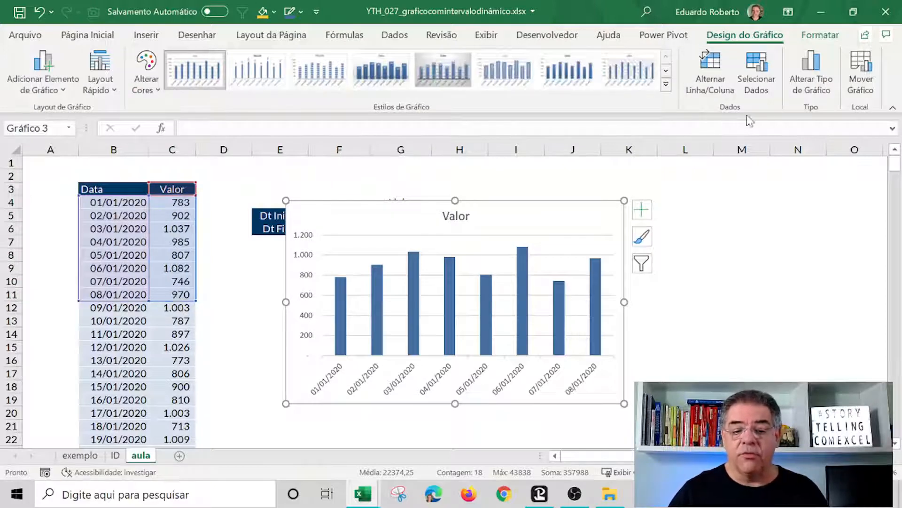
Change the chart type to Line with Markers (Linhas com Marcadores).
click(807, 81)
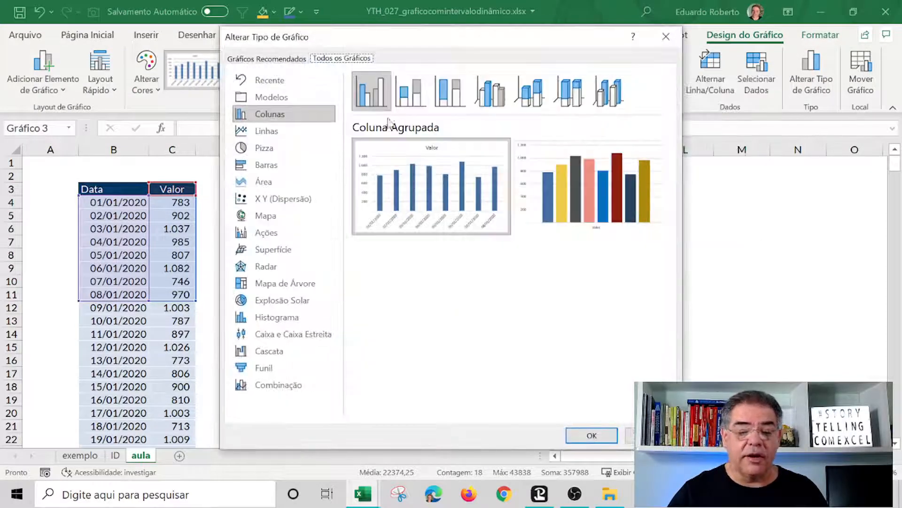
click(276, 132)
click(490, 90)
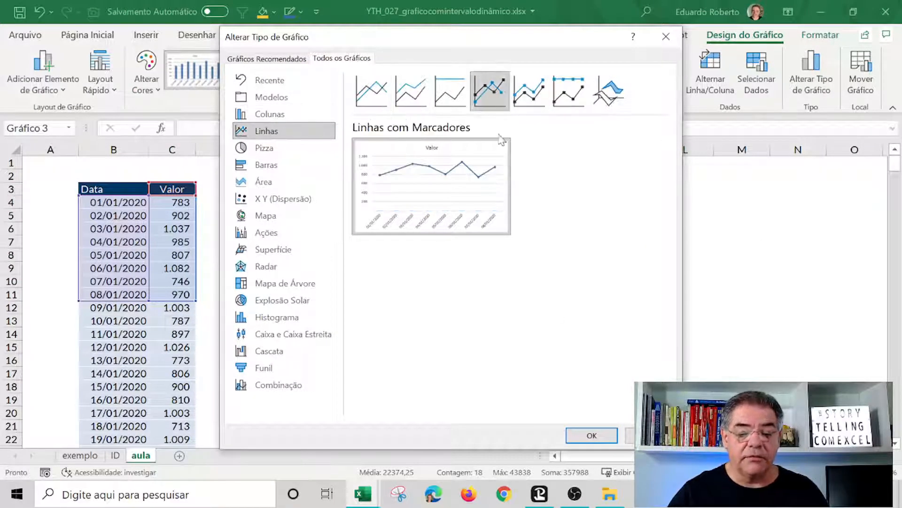
click(592, 435)
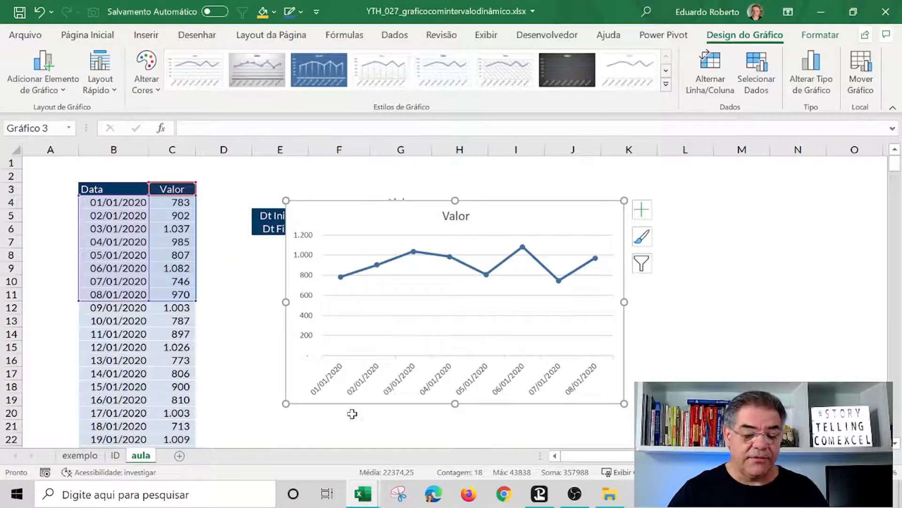
Move the chart below the Dt Inicial/Dt Final inputs and resize it wider and shorter.
drag(343, 402, 309, 425)
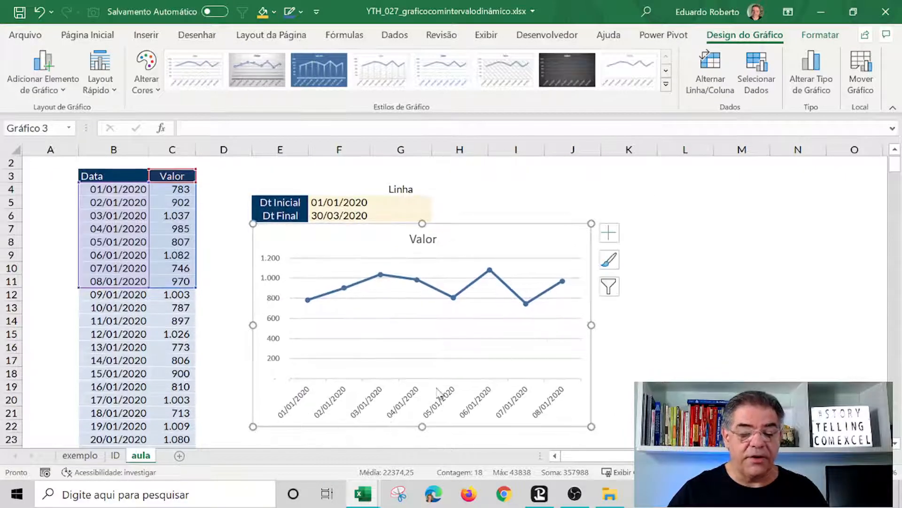
drag(591, 325, 688, 325)
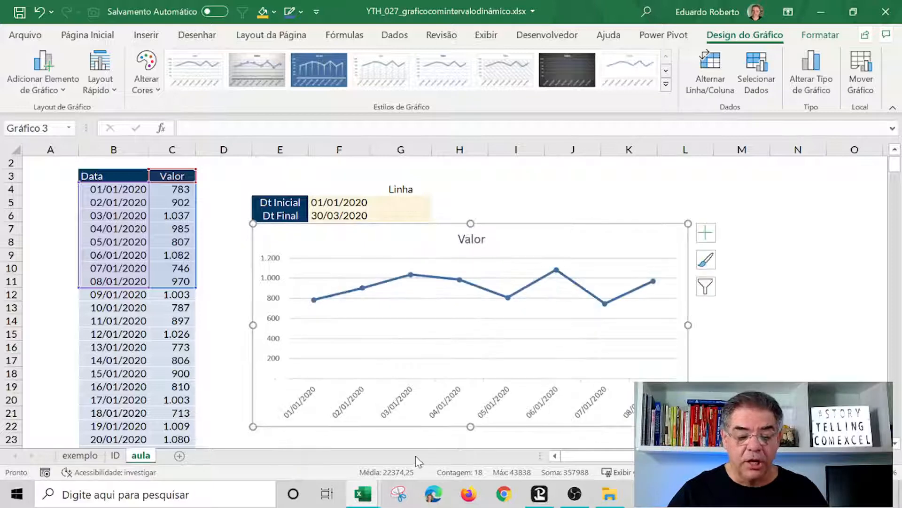
drag(479, 393, 479, 388)
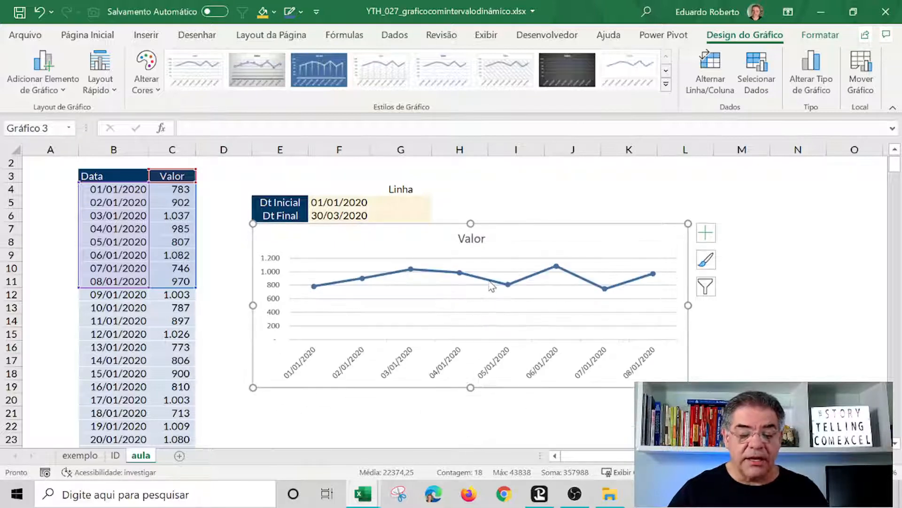
Select the chart's data series to inspect the ranges referenced by its SÉRIE formula.
click(492, 282)
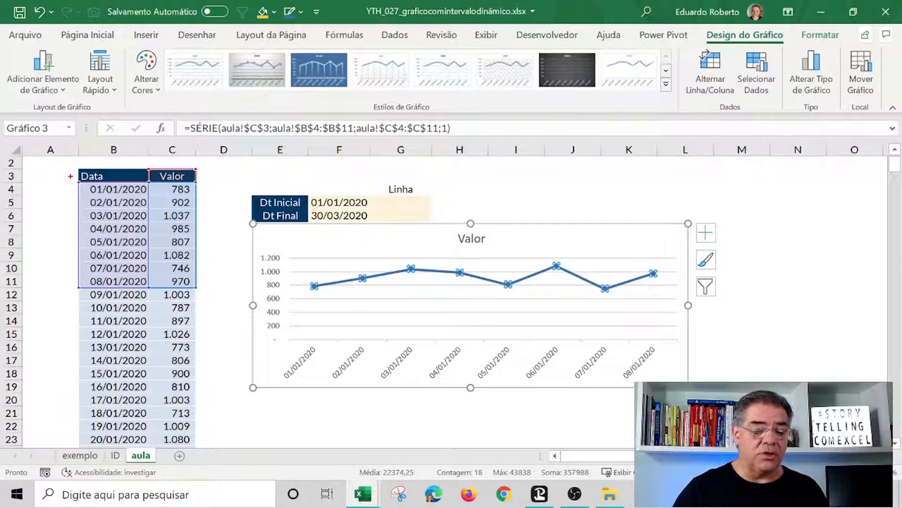
mouse_move(71, 162)
mouse_down()
mouse_move(136, 285)
mouse_move(150, 293)
mouse_up()
mouse_move(259, 342)
mouse_down()
mouse_move(295, 374)
mouse_move(690, 384)
mouse_up()
drag(153, 161, 199, 299)
mouse_move(275, 268)
mouse_down()
mouse_move(409, 290)
mouse_move(675, 302)
mouse_up()
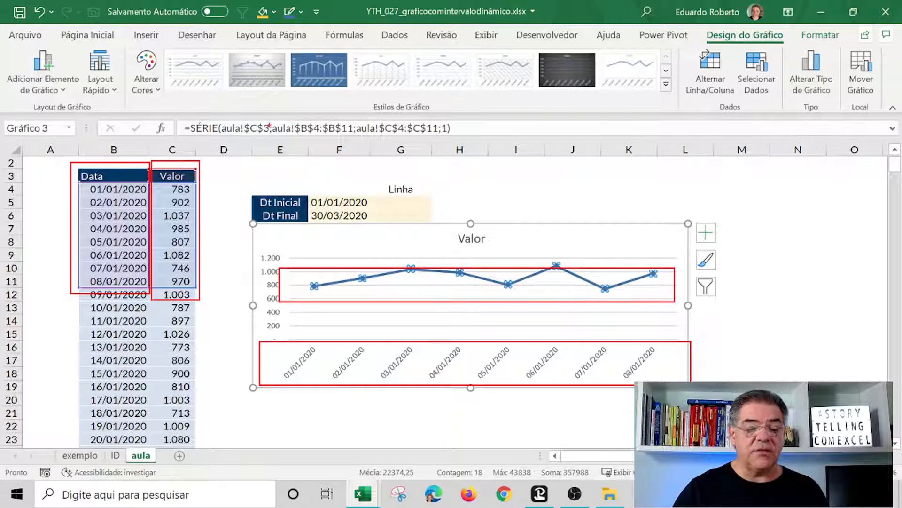
mouse_move(273, 120)
mouse_down()
mouse_move(308, 143)
mouse_move(450, 143)
mouse_move(436, 141)
mouse_up()
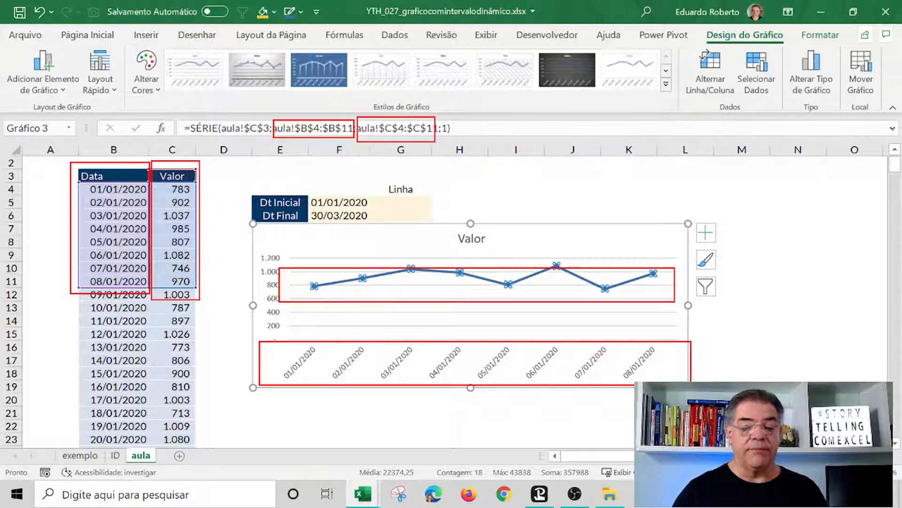
key(Escape)
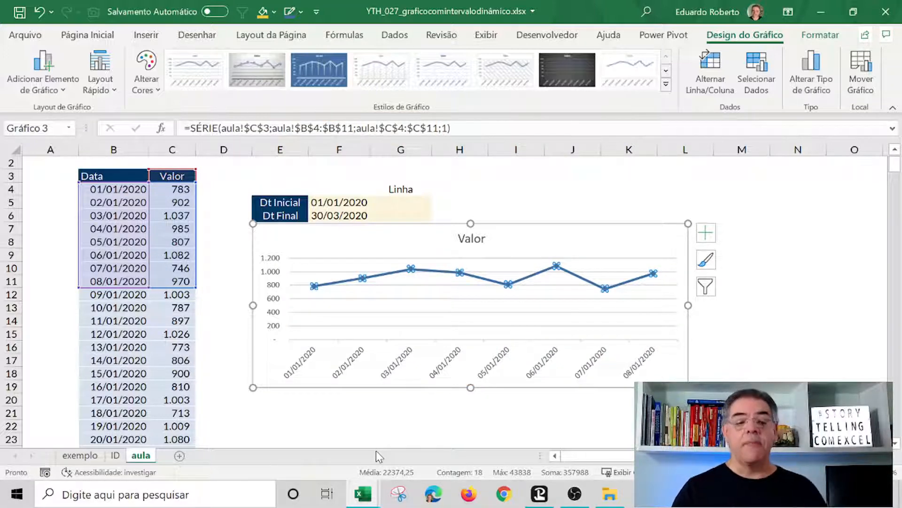
In G5, enter =CORRESP(F5;B:B;0) to find the row number of the start date in column B.
click(335, 205)
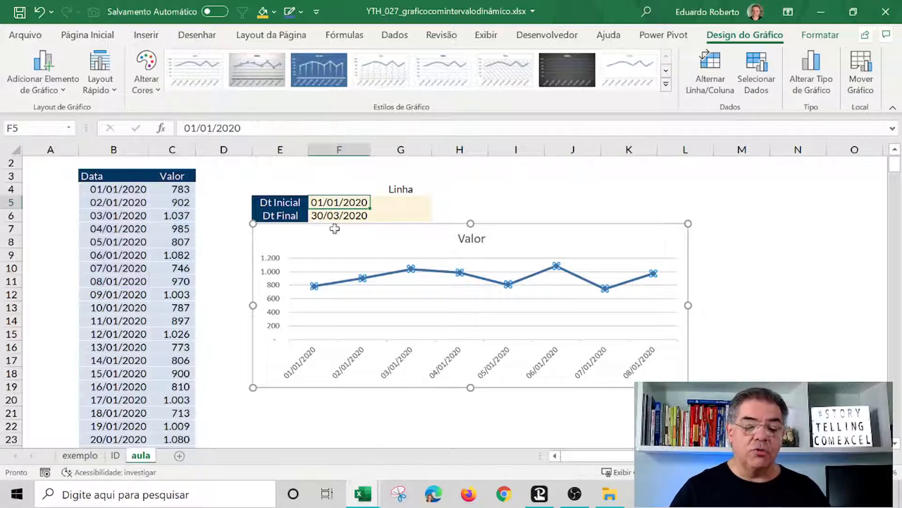
click(335, 215)
click(339, 200)
click(337, 216)
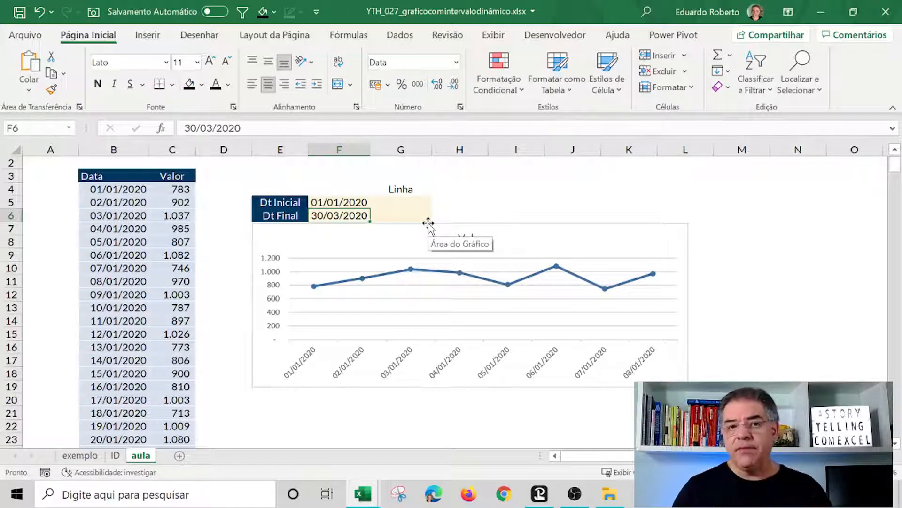
click(405, 193)
click(407, 197)
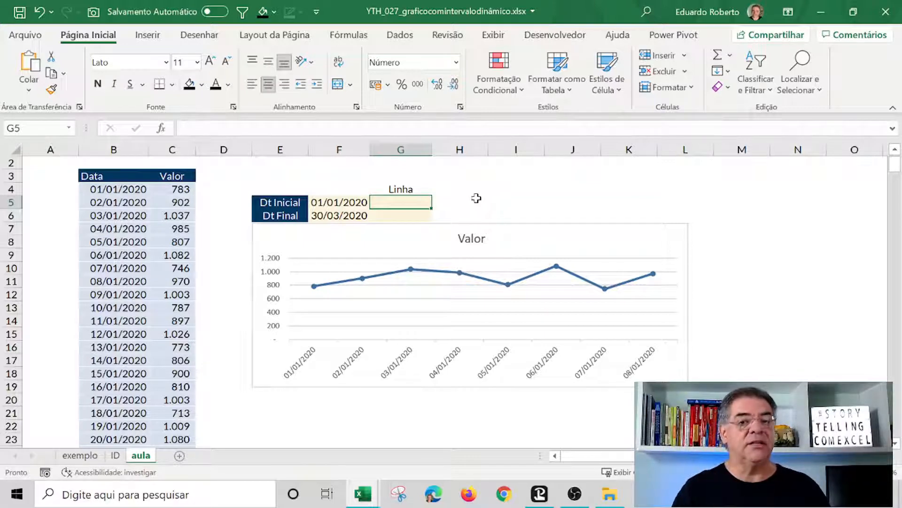
text(=cor)
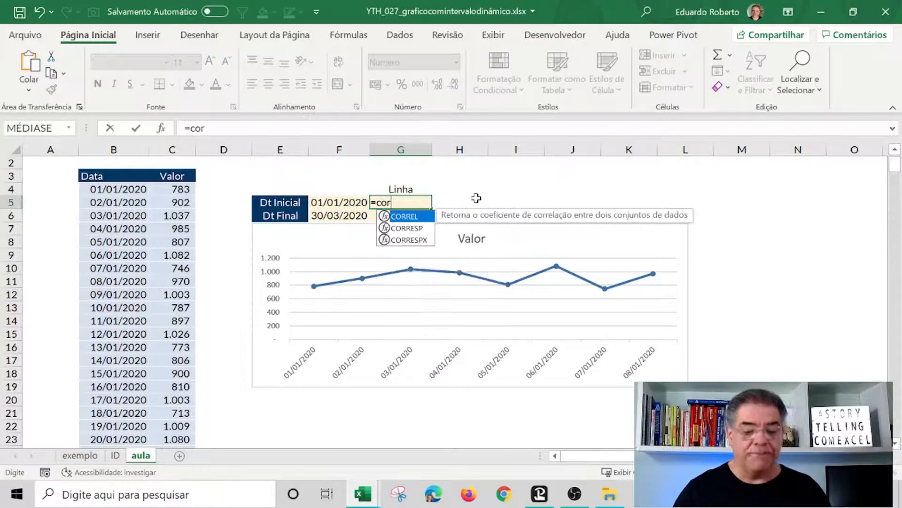
double_click(404, 229)
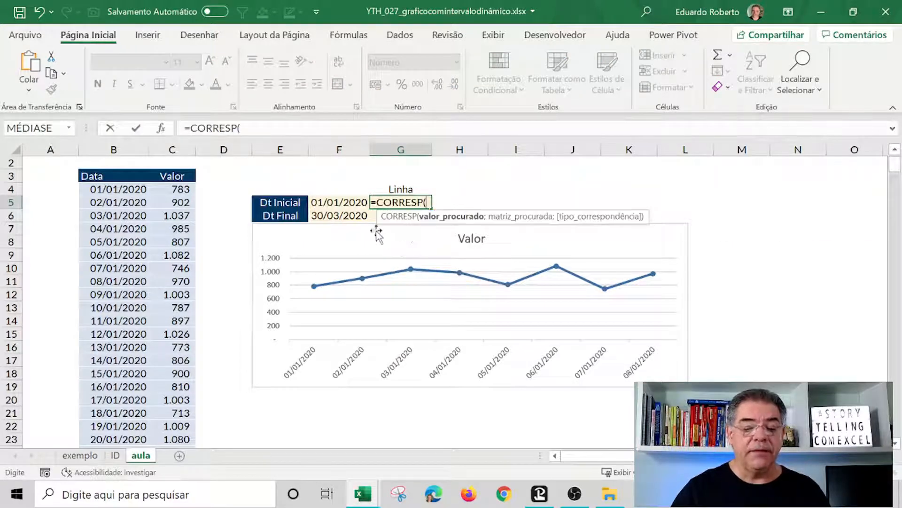
click(339, 201)
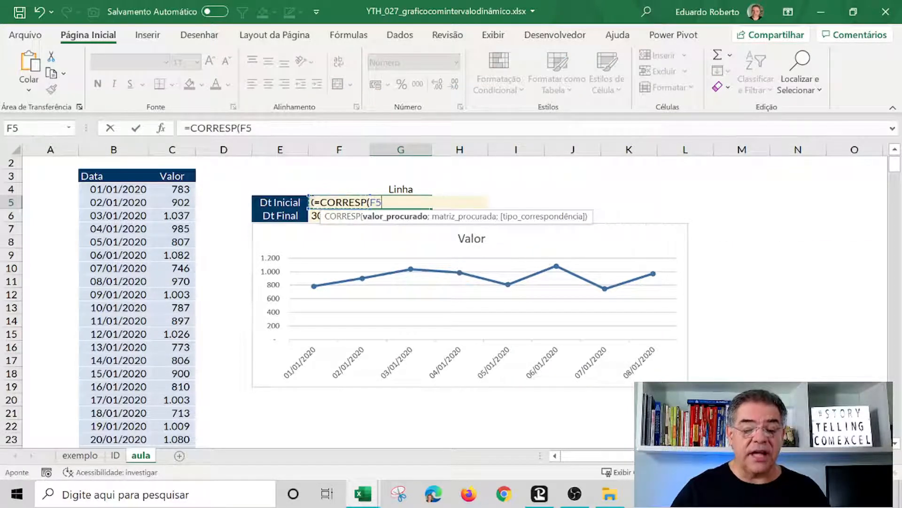
text(;)
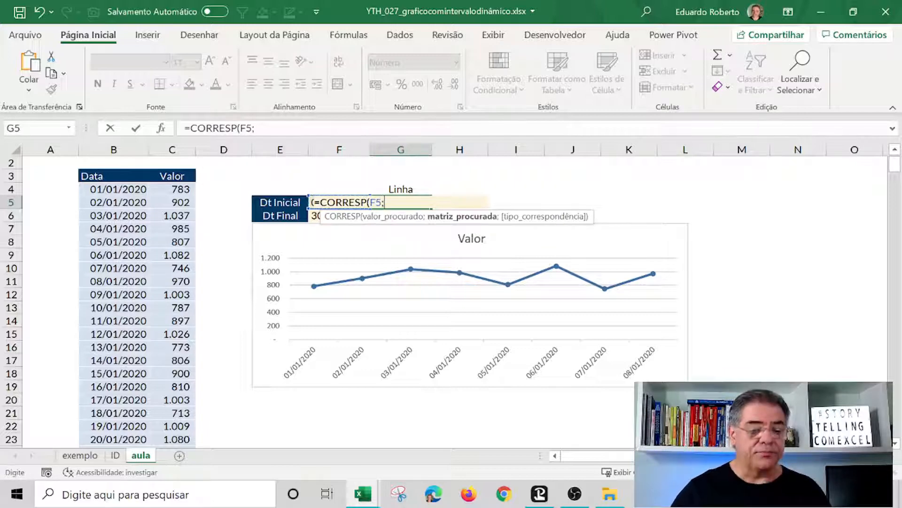
click(135, 142)
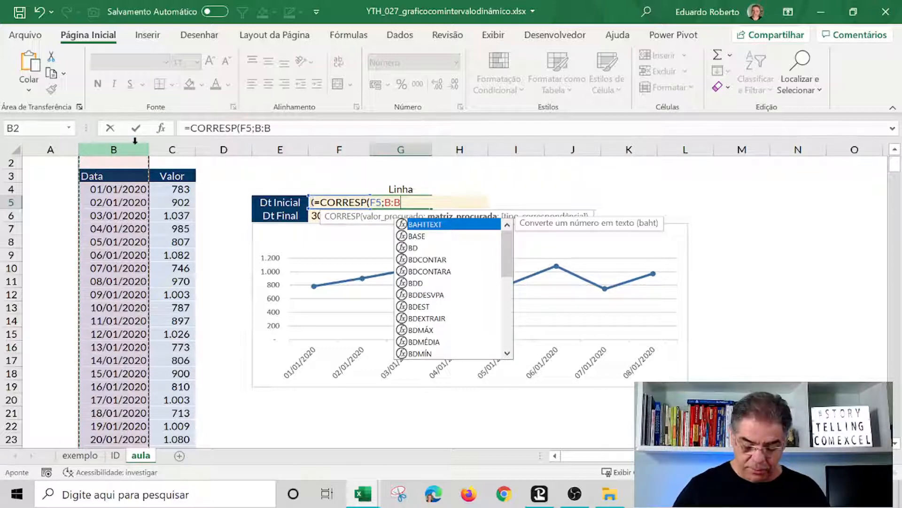
text(;0))
key(Return)
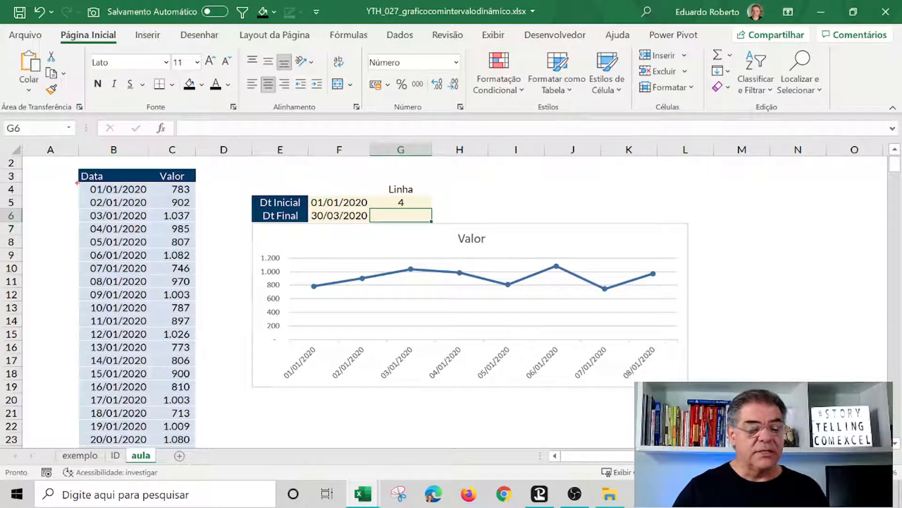
Fill the CORRESP formula from G5 down to G6 so it finds the end date's row.
mouse_move(77, 182)
mouse_down()
mouse_move(154, 197)
mouse_move(146, 198)
mouse_up()
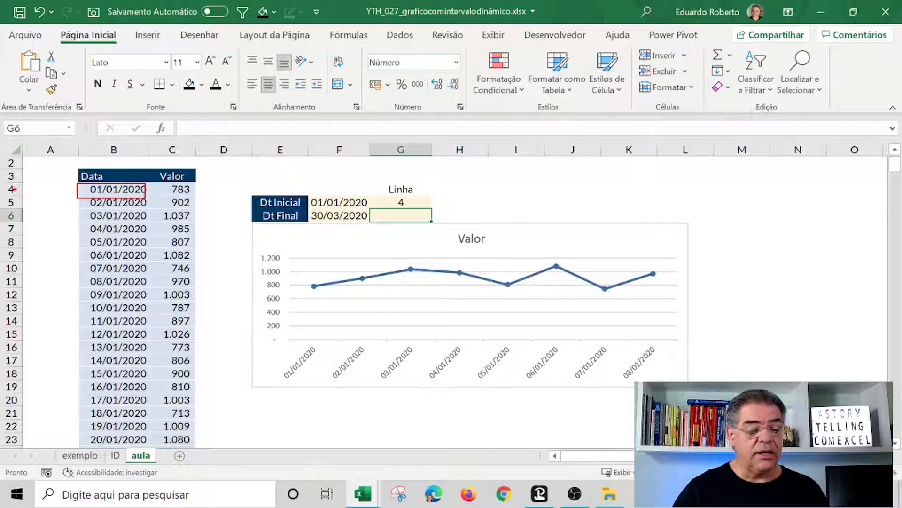
drag(1, 180, 40, 197)
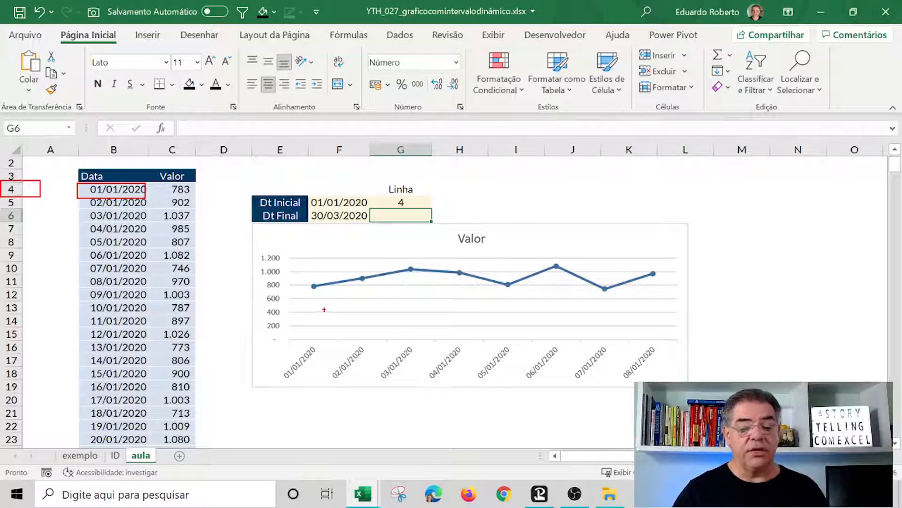
key(Escape)
click(412, 202)
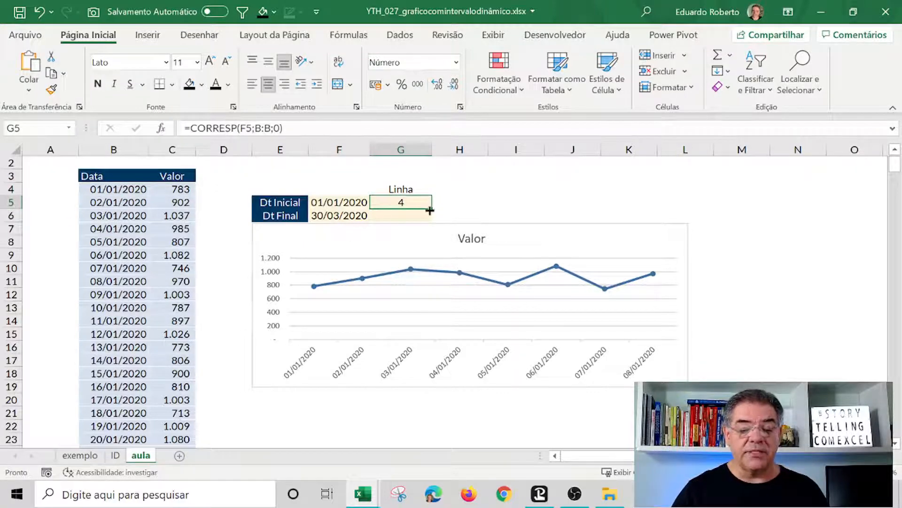
drag(430, 211, 430, 219)
click(463, 206)
click(402, 215)
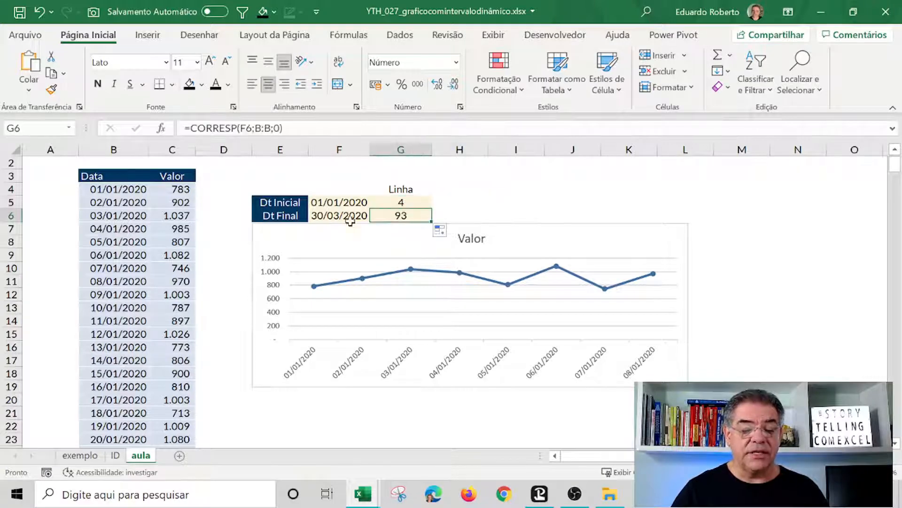
Scroll through the date column to locate the end date's row and return to the top.
click(350, 219)
scroll(64, 370, down, 10)
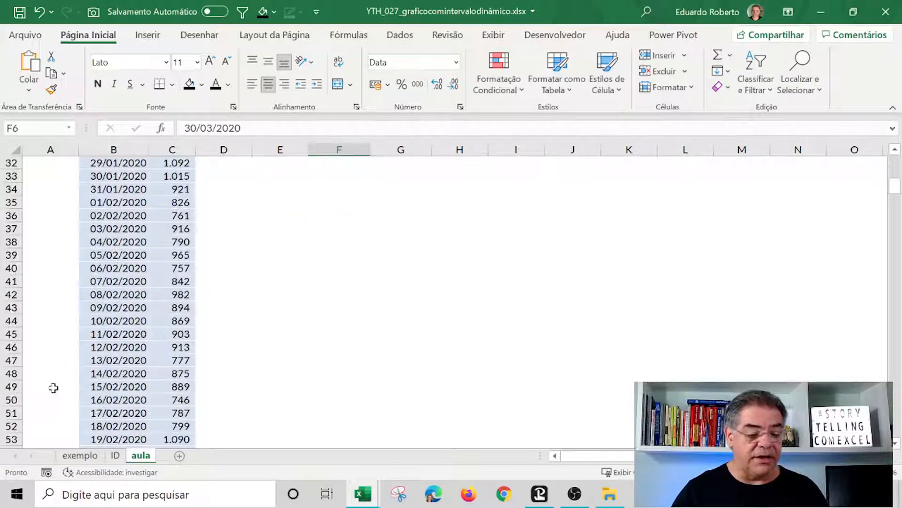
scroll(53, 388, down, 16)
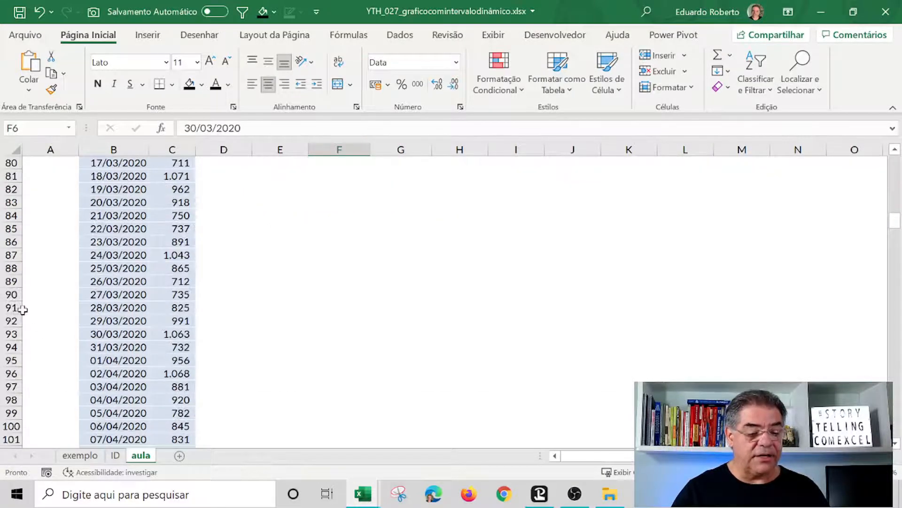
click(143, 335)
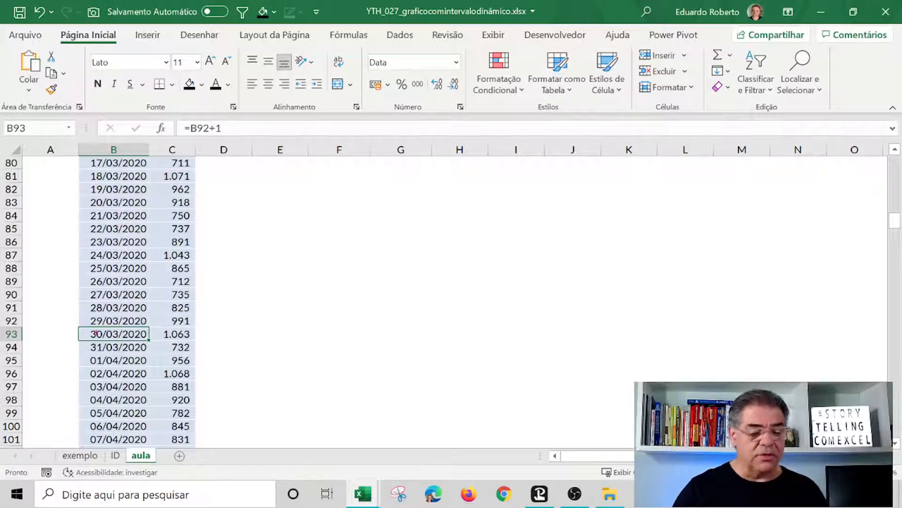
drag(58, 321, 227, 350)
key(Escape)
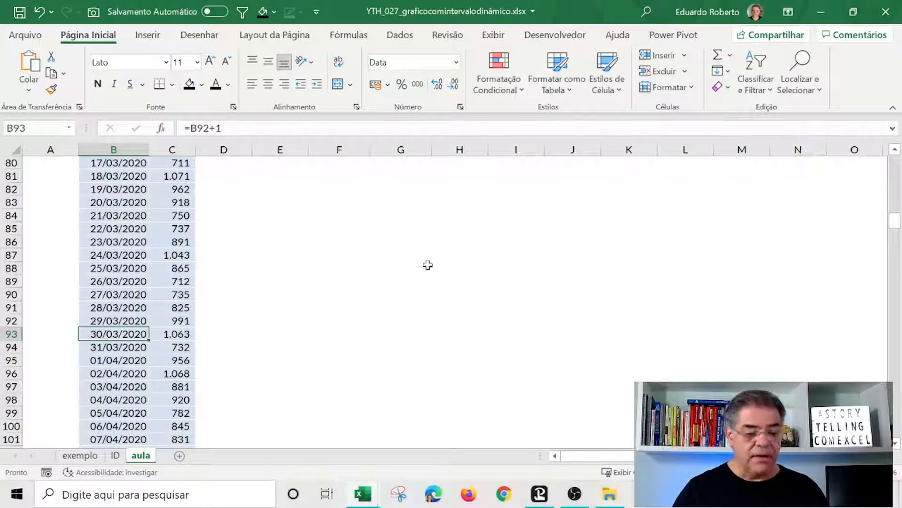
scroll(456, 281, up, 10)
scroll(457, 281, up, 15)
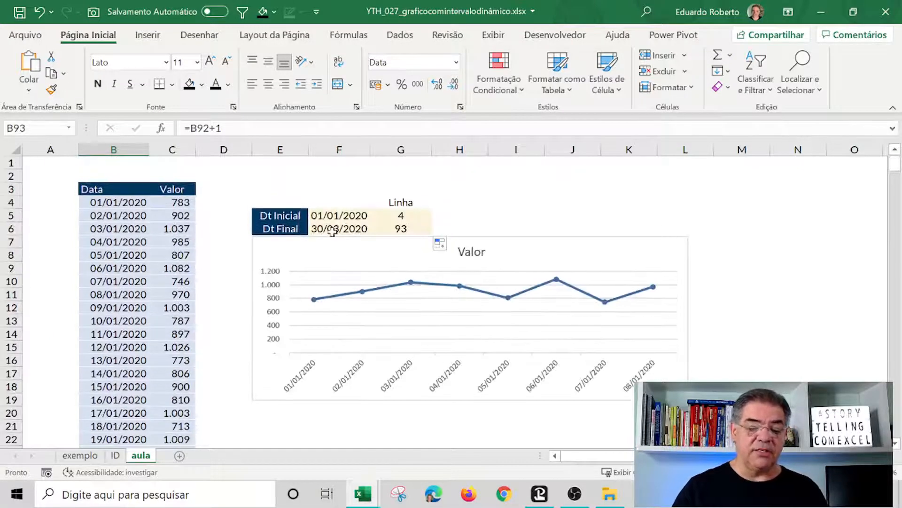
Change the end date in F6 to 03/01/2020.
click(329, 228)
drag(184, 128, 1, 115)
text(3/)
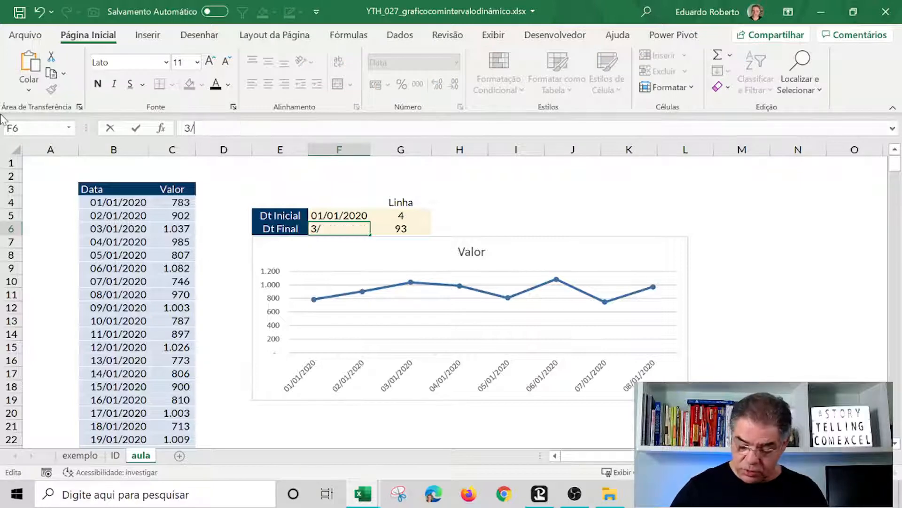
text(01/20)
key(Return)
key(Up)
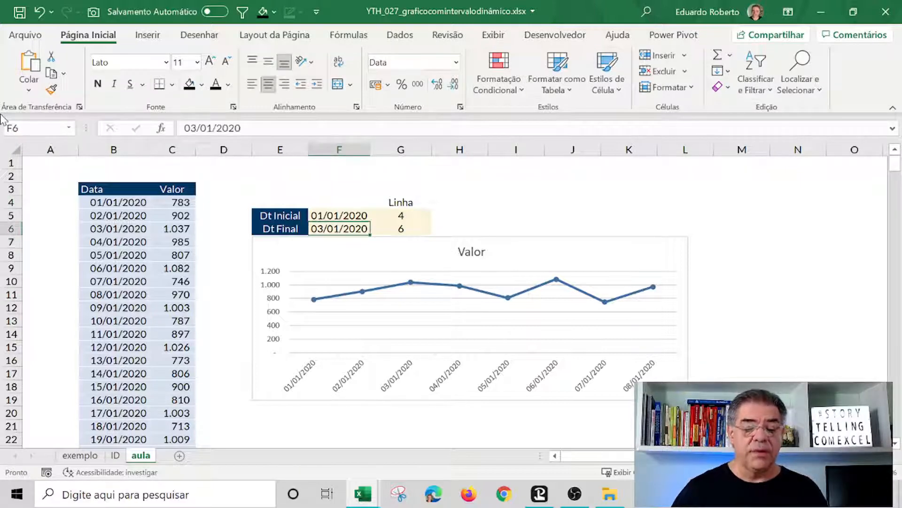
Select B4:C6 to highlight the data rows between the start and end dates.
key(Right)
click(120, 228)
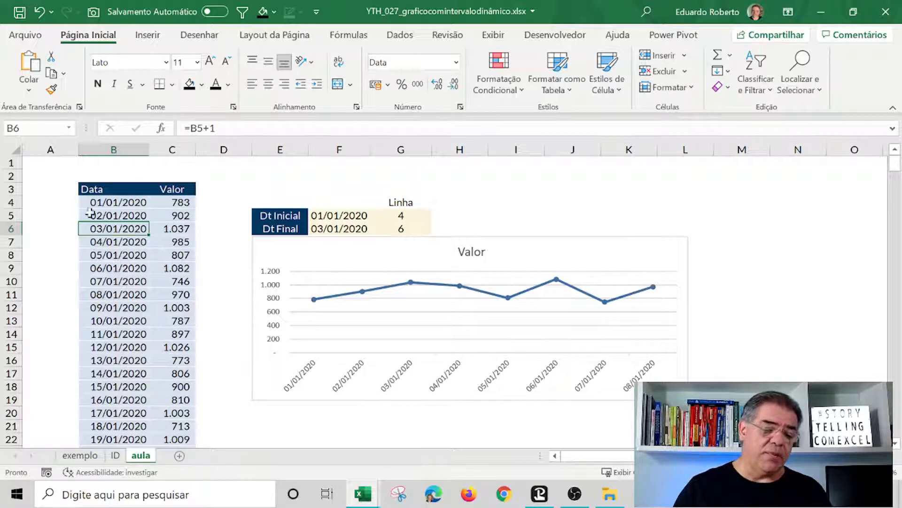
drag(106, 201, 186, 225)
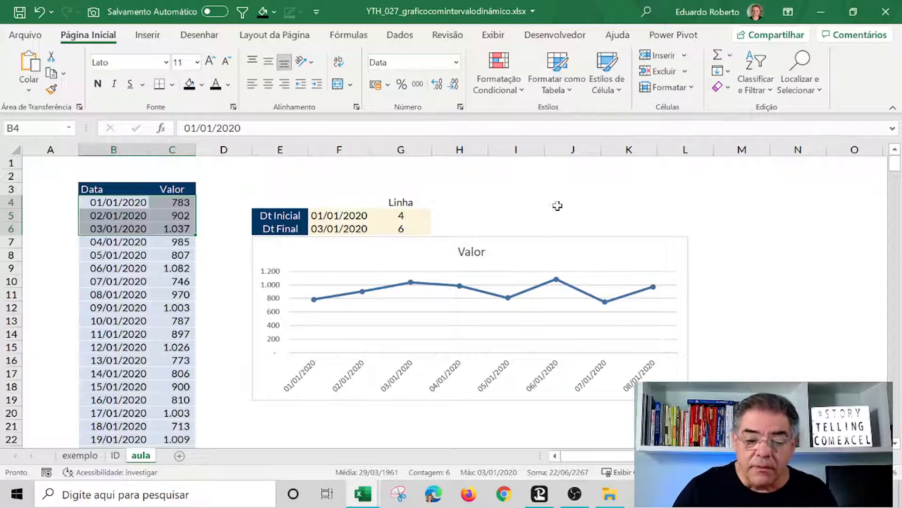
In J2, begin a DESLOC formula referencing $B$1 with row offset $G$5-1 and column offset 0.
click(551, 178)
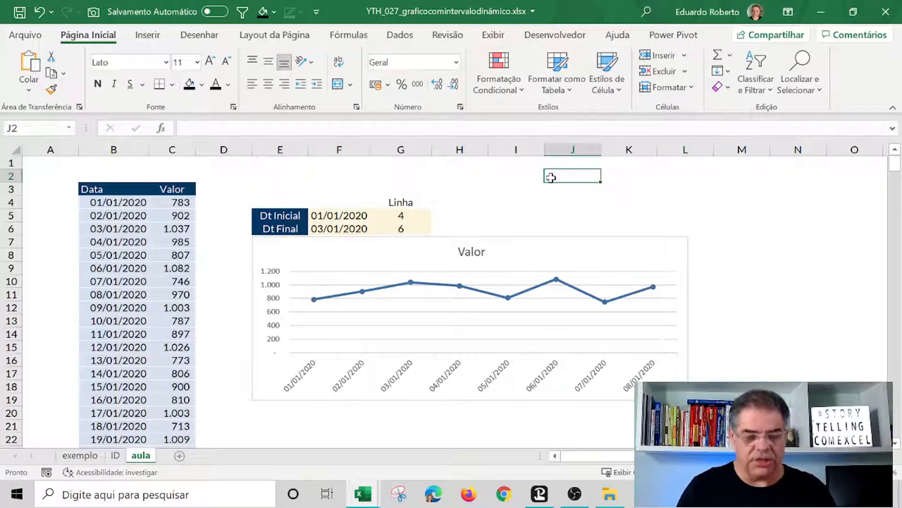
text(=)
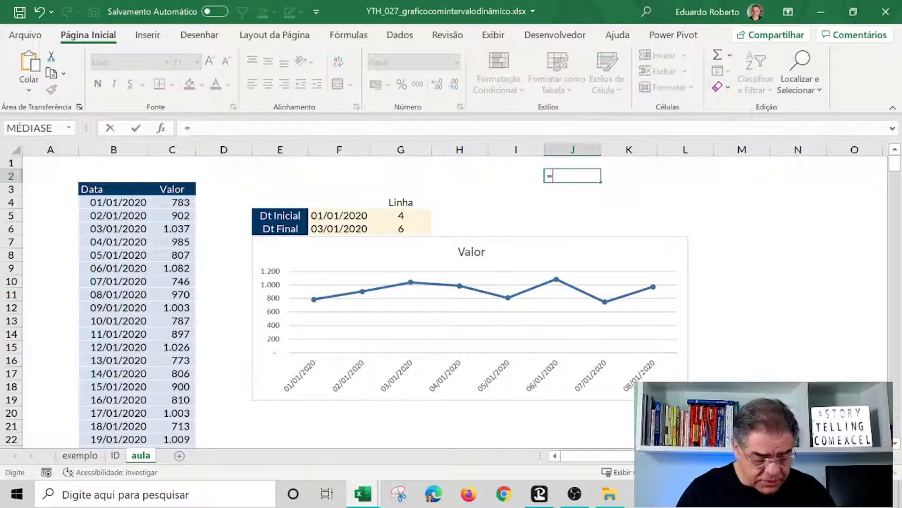
text(desloc()
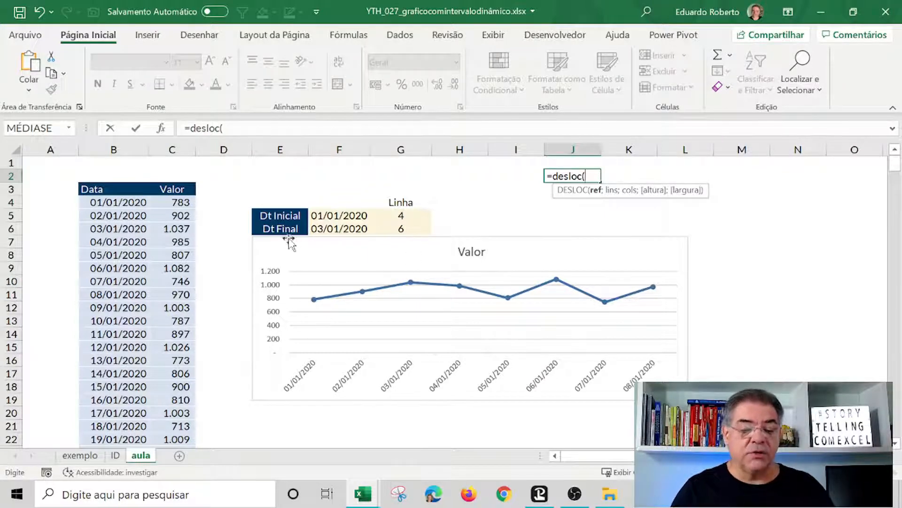
click(126, 160)
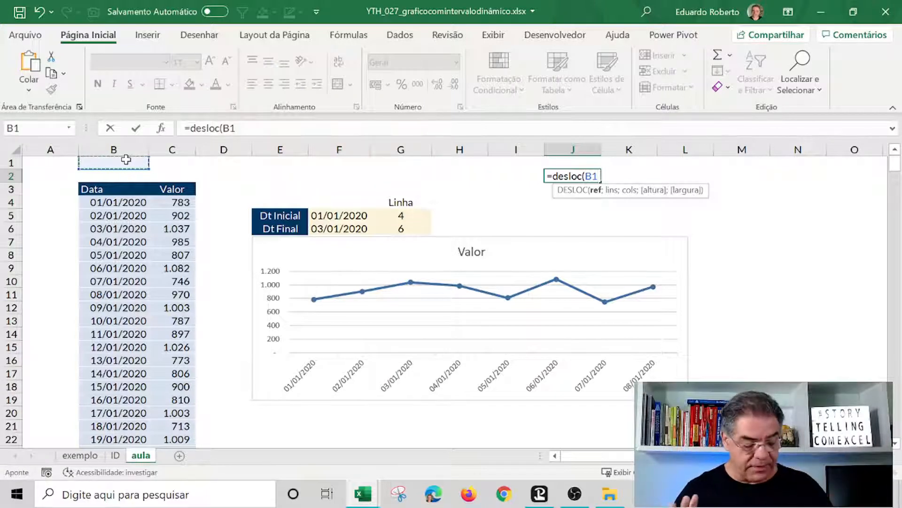
key(F4)
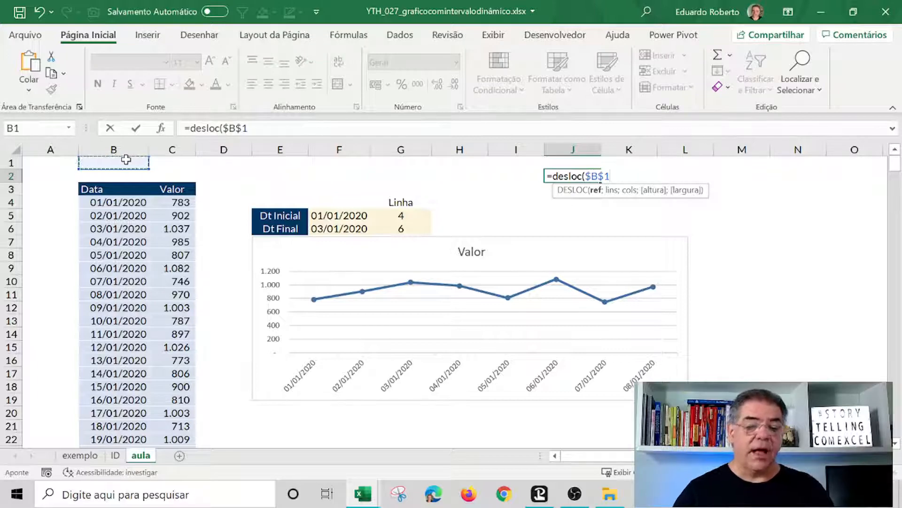
click(248, 128)
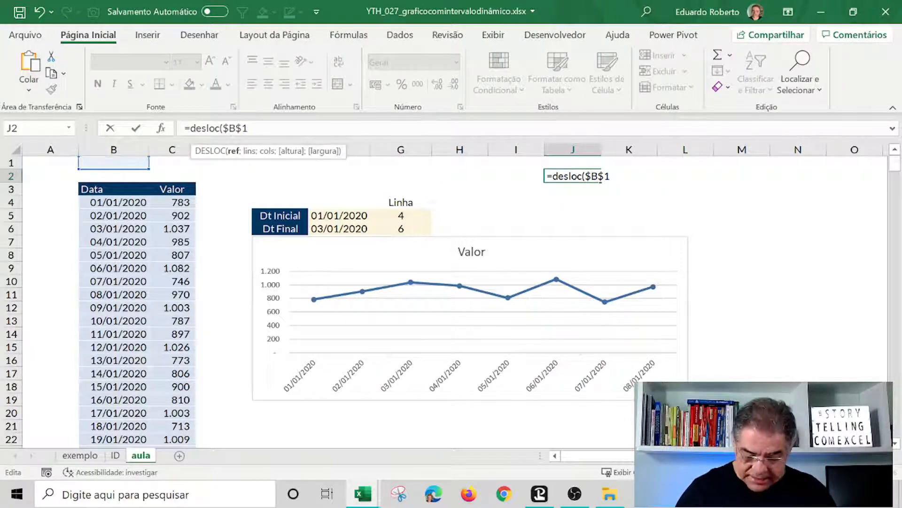
text(;)
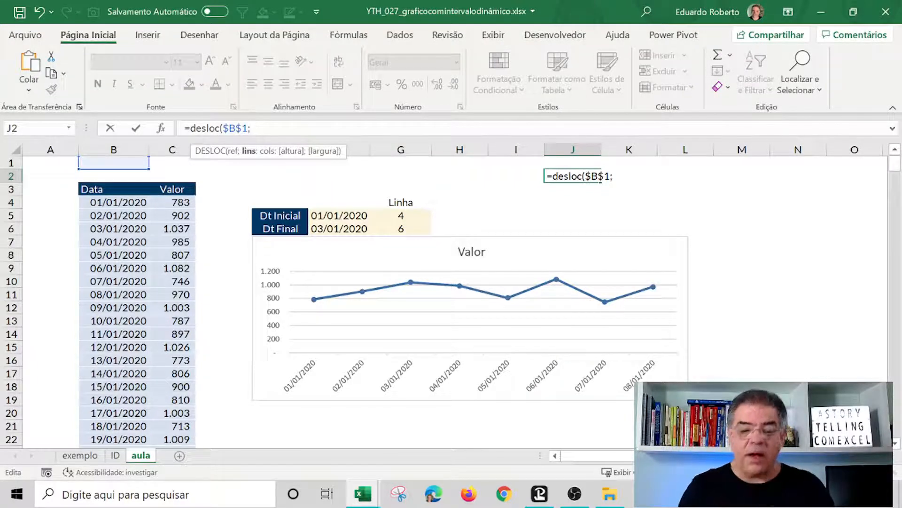
click(419, 215)
key(F4)
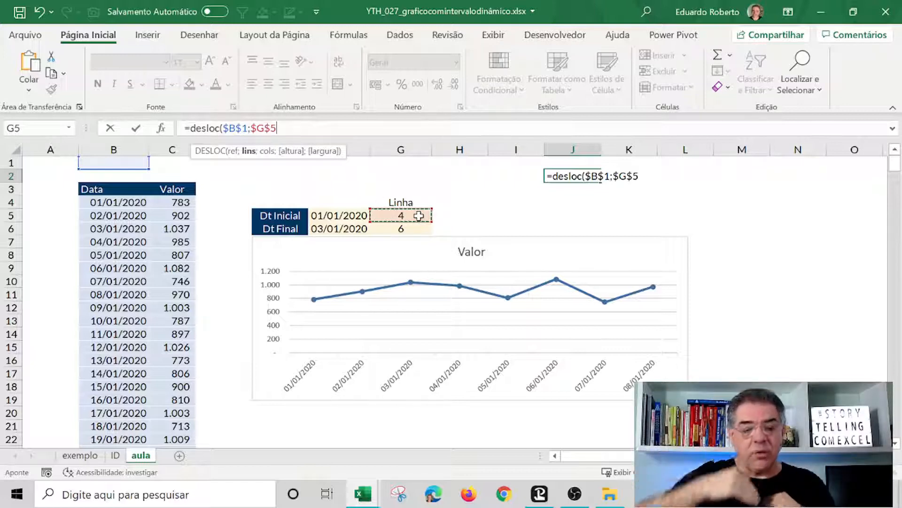
text(-1)
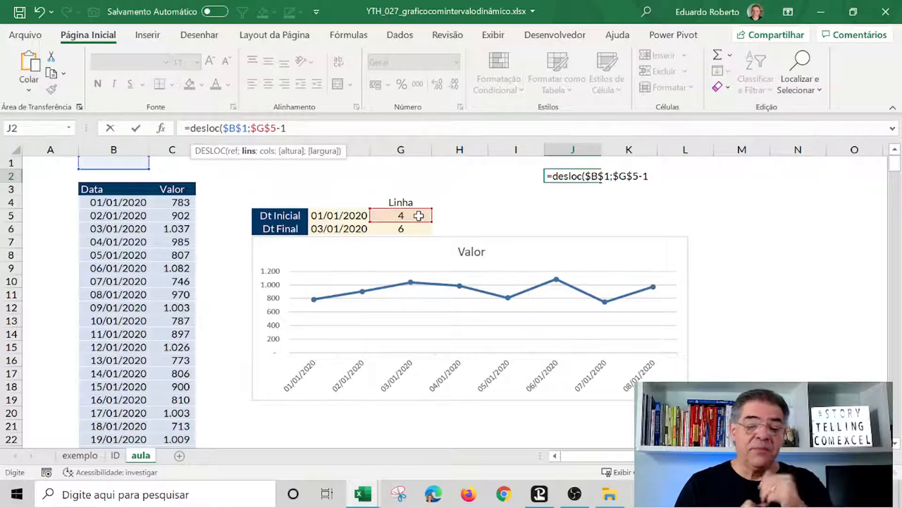
text(;)
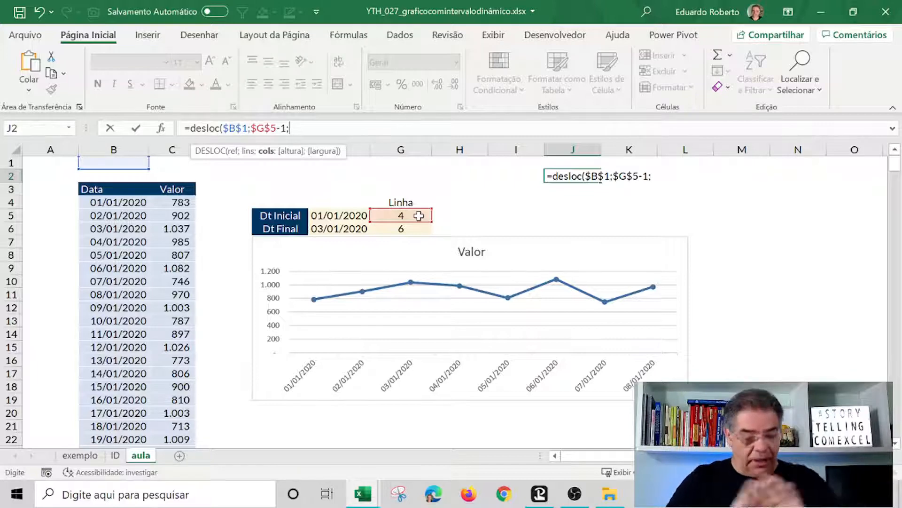
text(0)
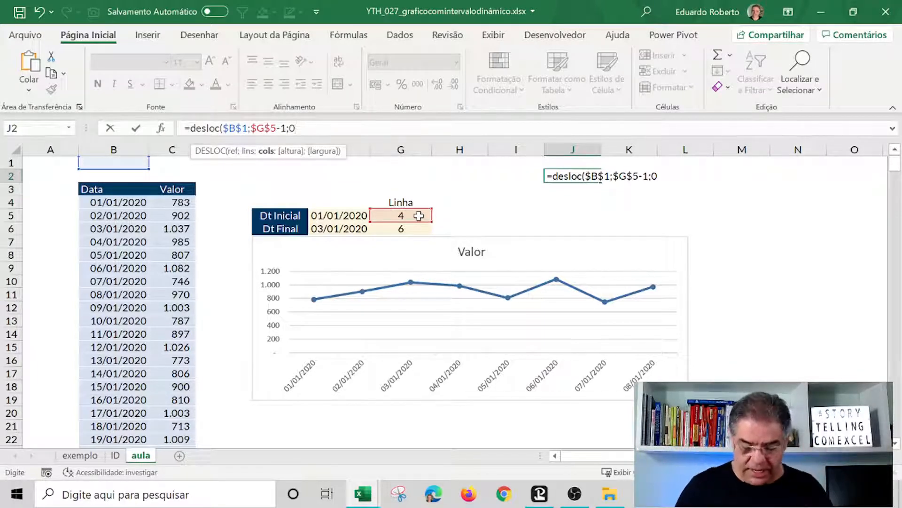
text(;)
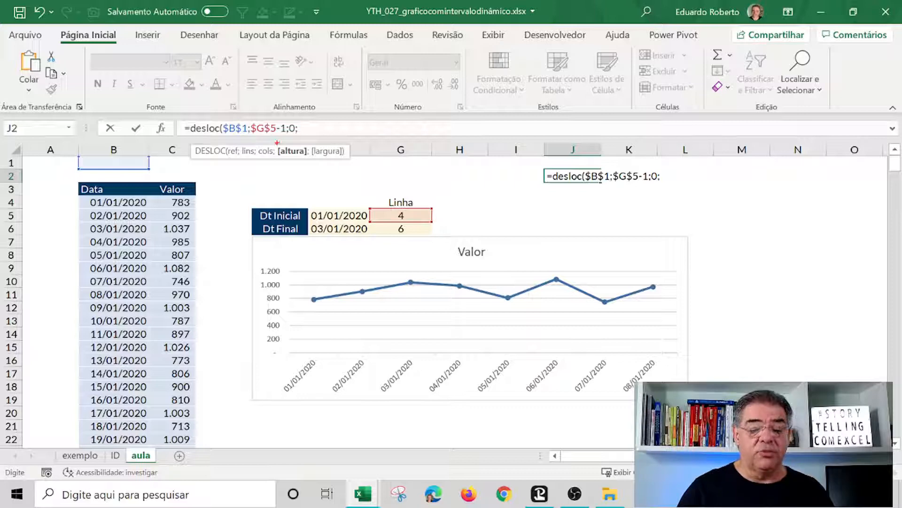
Complete the DESLOC formula with height $G$6-$G$5+1 and width 1, and enter it.
drag(278, 143, 318, 157)
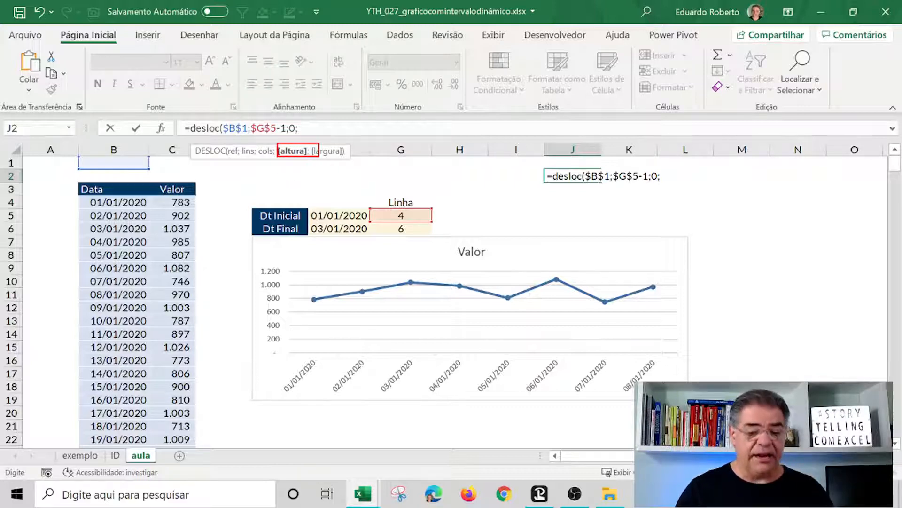
key(Escape)
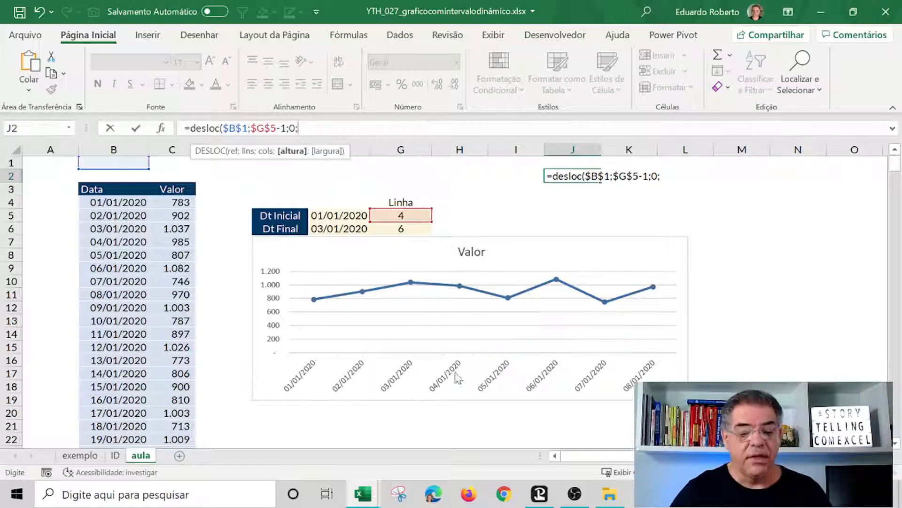
click(406, 228)
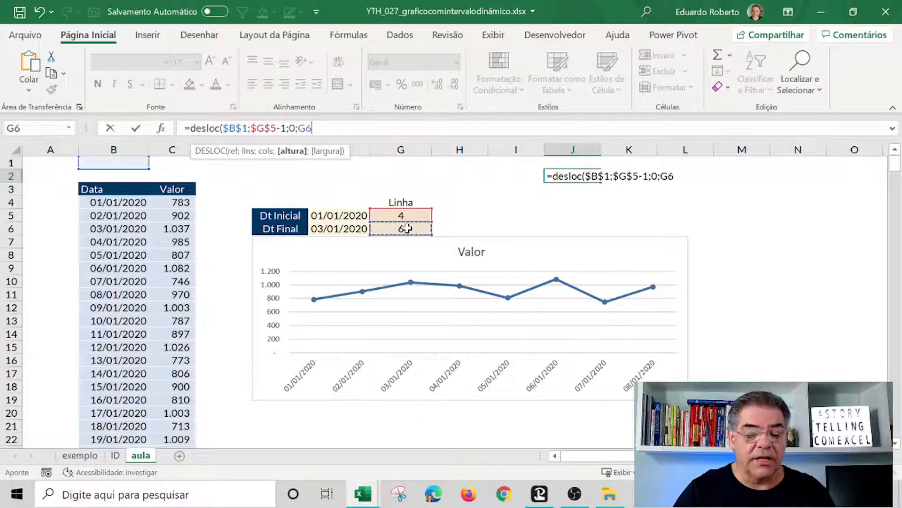
key(F4)
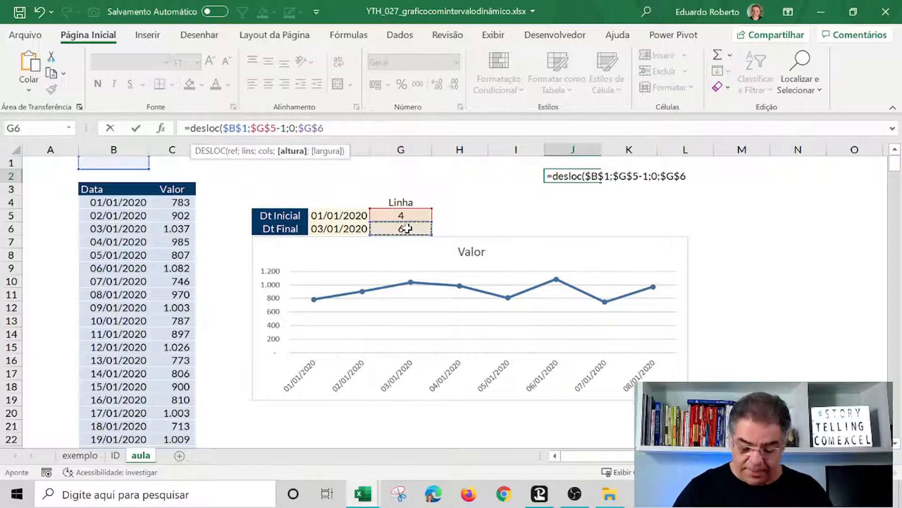
text(-)
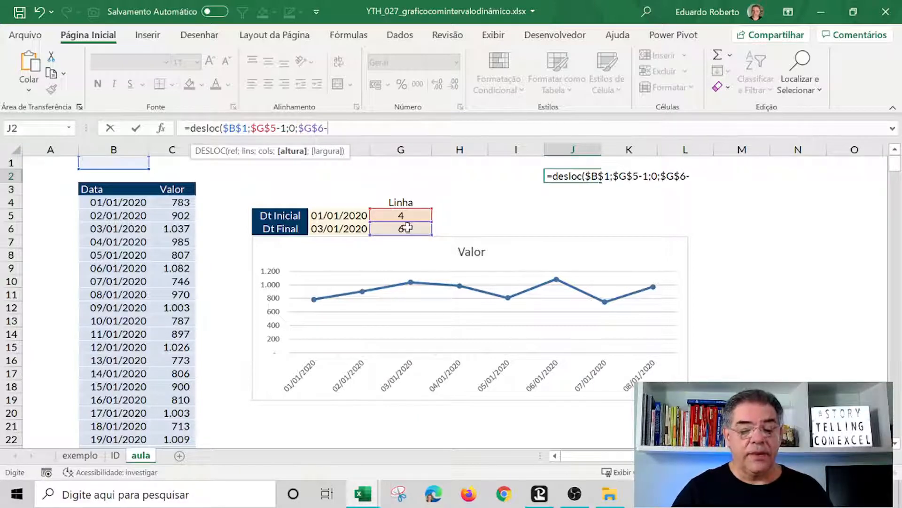
click(418, 214)
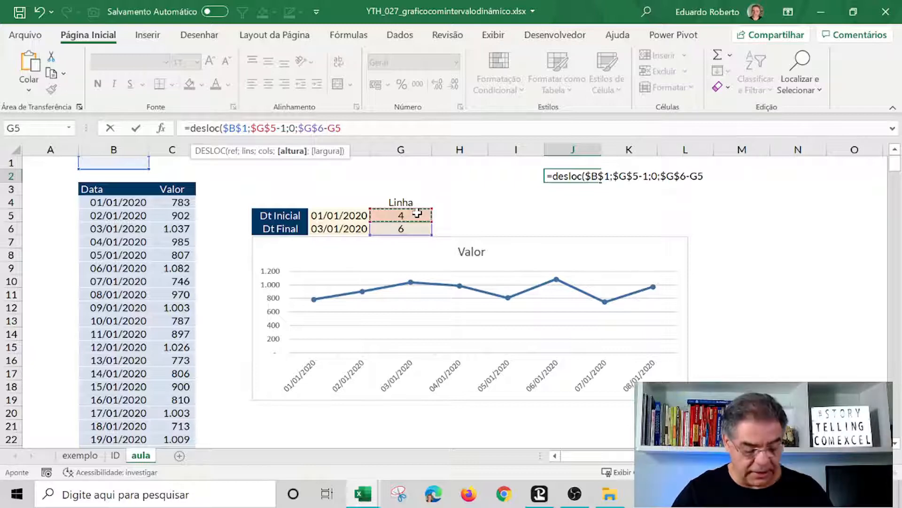
key(F4)
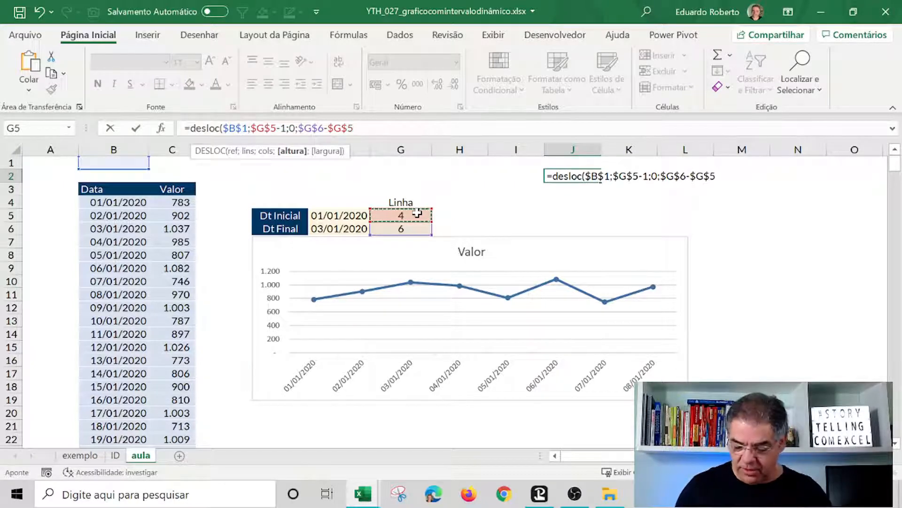
key(super)
key(super)
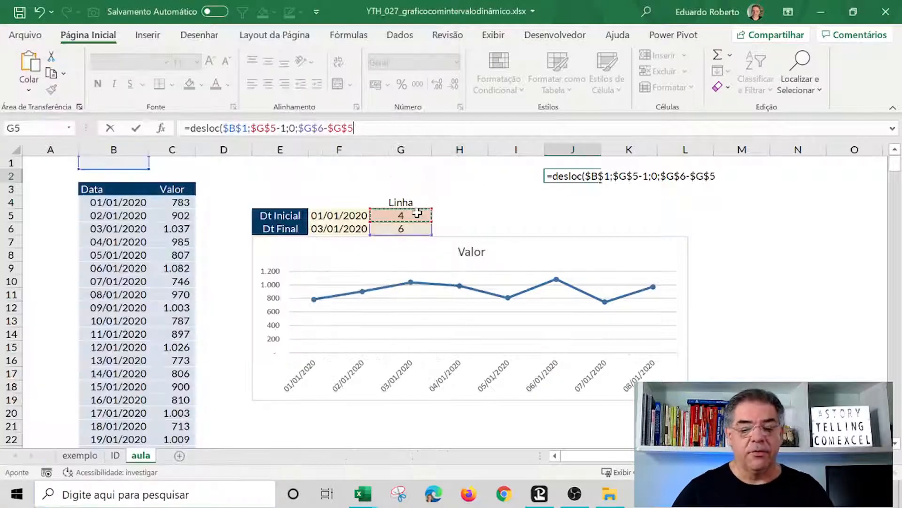
text(+)
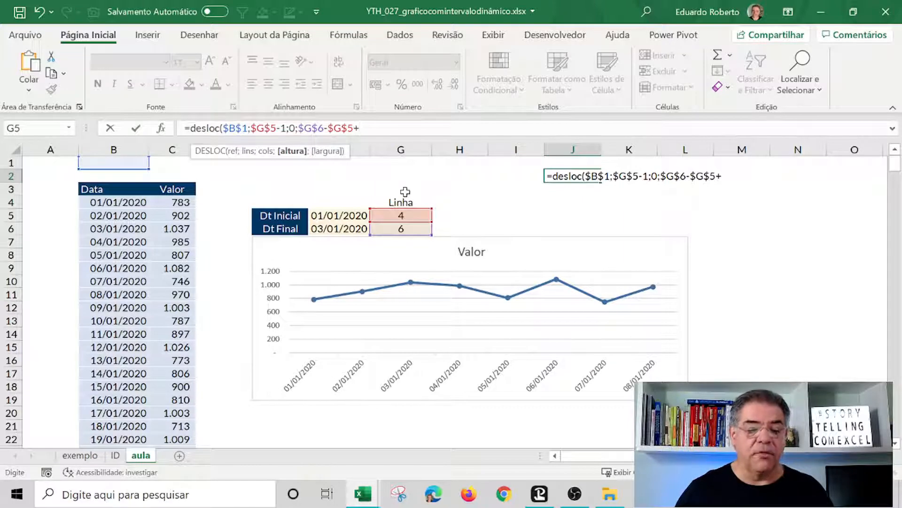
text(1)
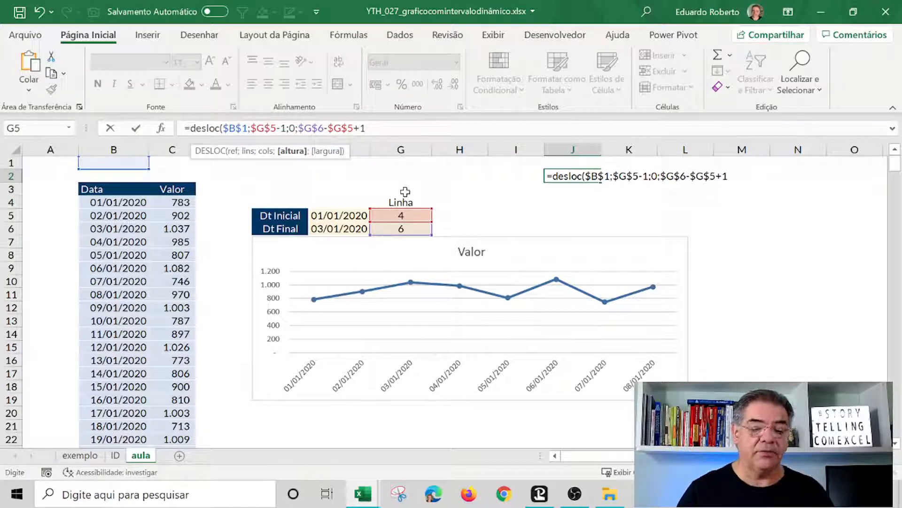
text(;)
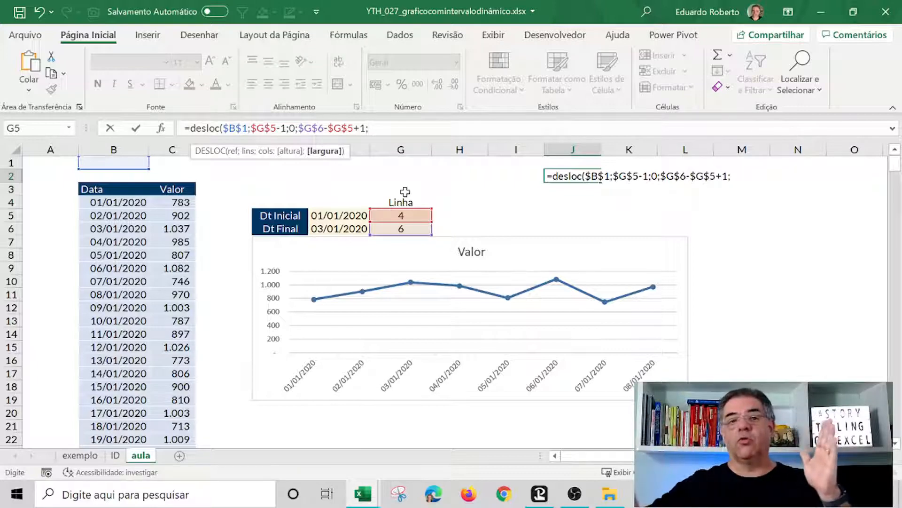
text(1)
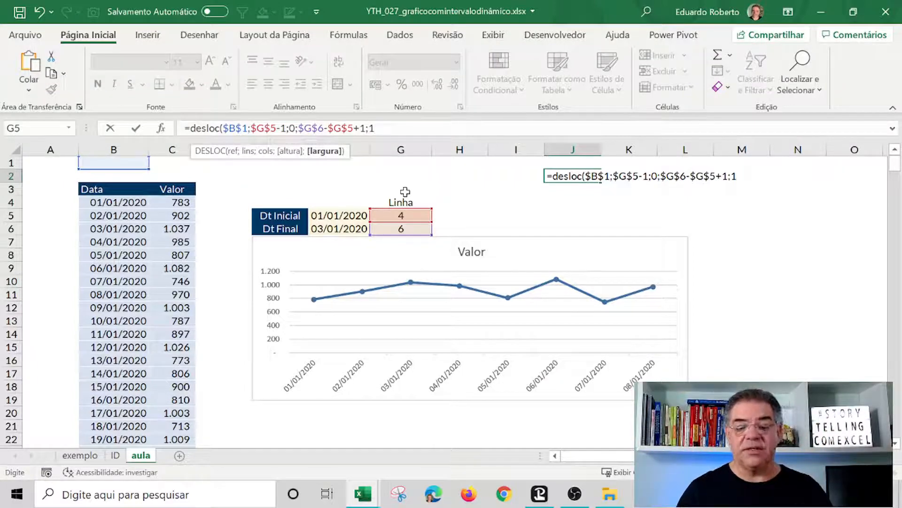
text())
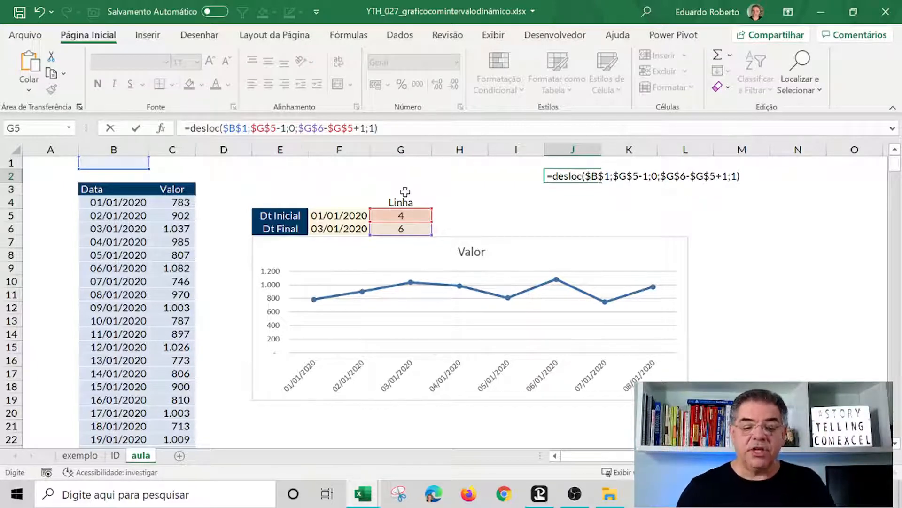
key(Return)
Copy the date format from B5 onto J2:J4 and autofit column J's width.
click(129, 217)
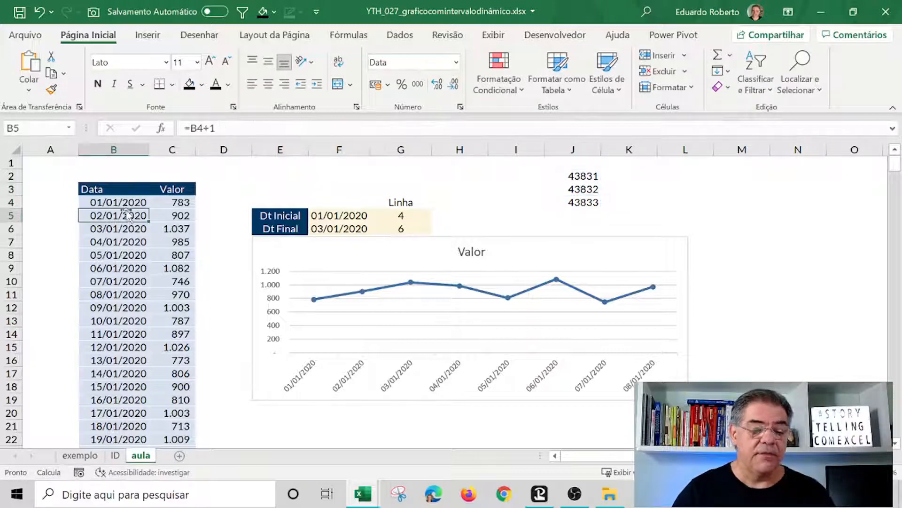
click(51, 89)
drag(579, 175, 582, 202)
click(642, 214)
double_click(601, 149)
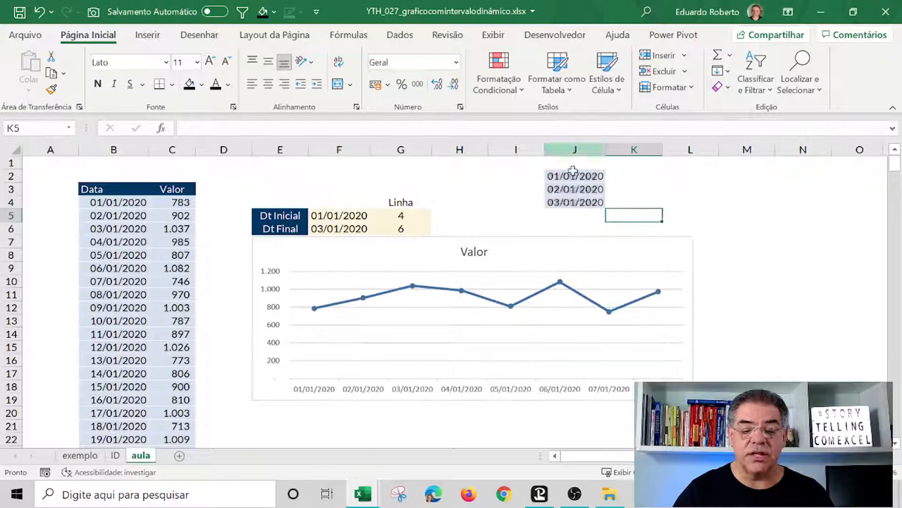
Inspect the formulas in date cells B4 to B6.
click(115, 204)
click(111, 218)
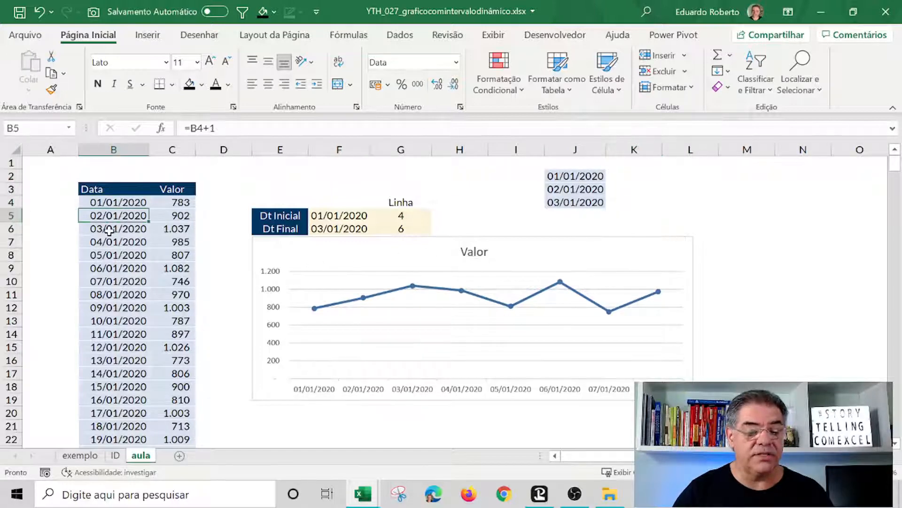
click(109, 230)
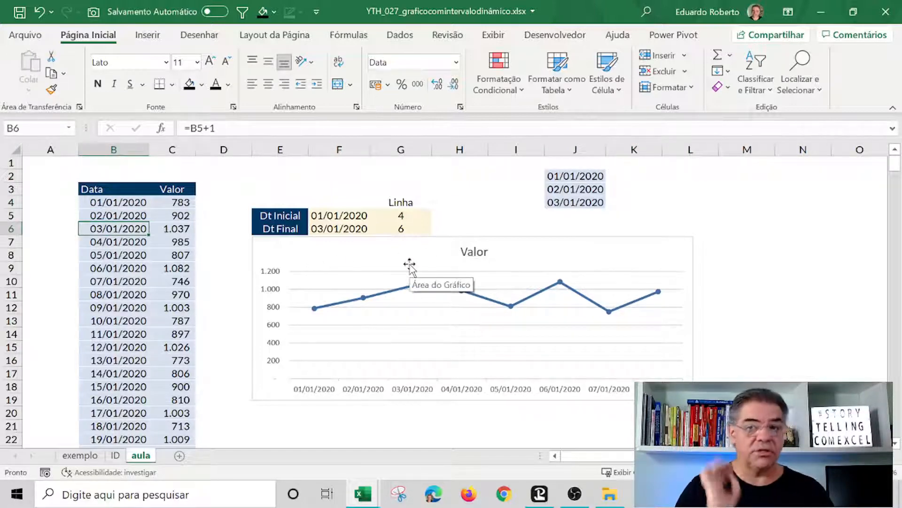
Copy J2's DESLOC formula into K2 with the column offset changed to 1, and compare its results with C4:C6.
click(583, 178)
drag(425, 130, 4, 125)
key(ctrl+c)
key(Escape)
click(630, 176)
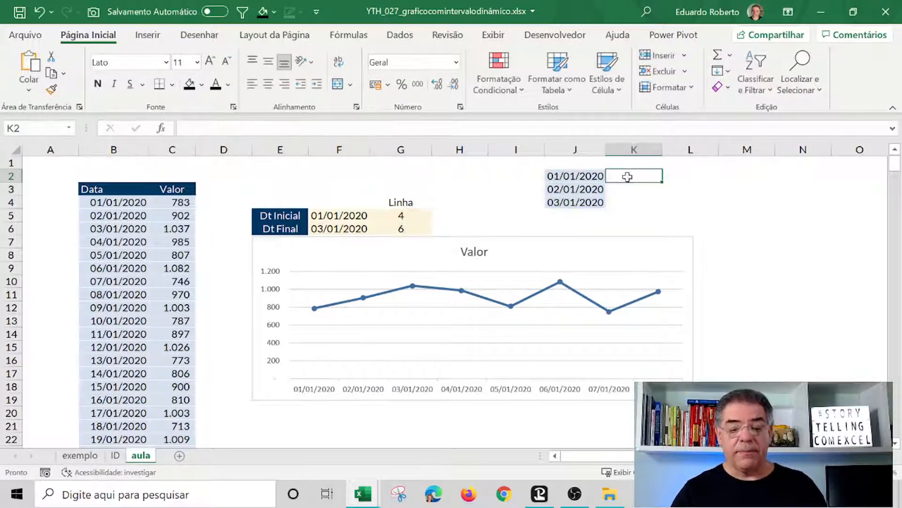
key(F2)
key(ctrl+v)
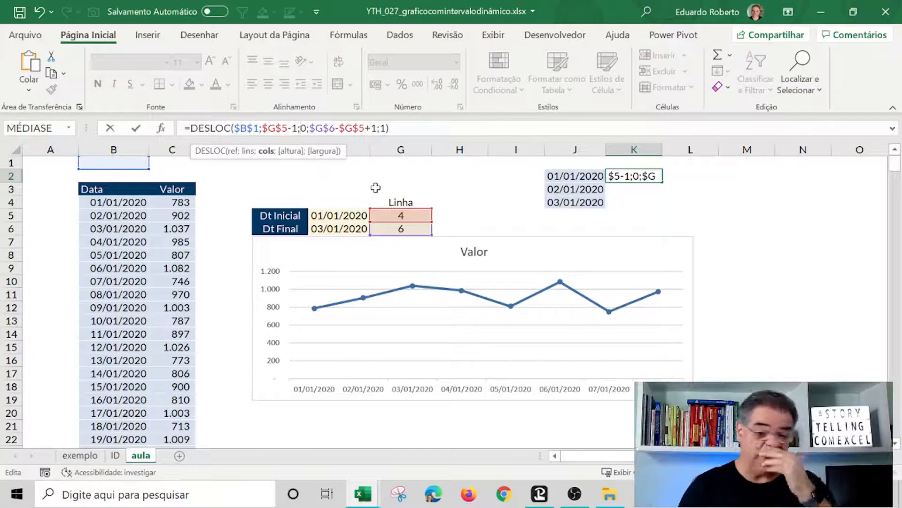
key(Delete)
text(1)
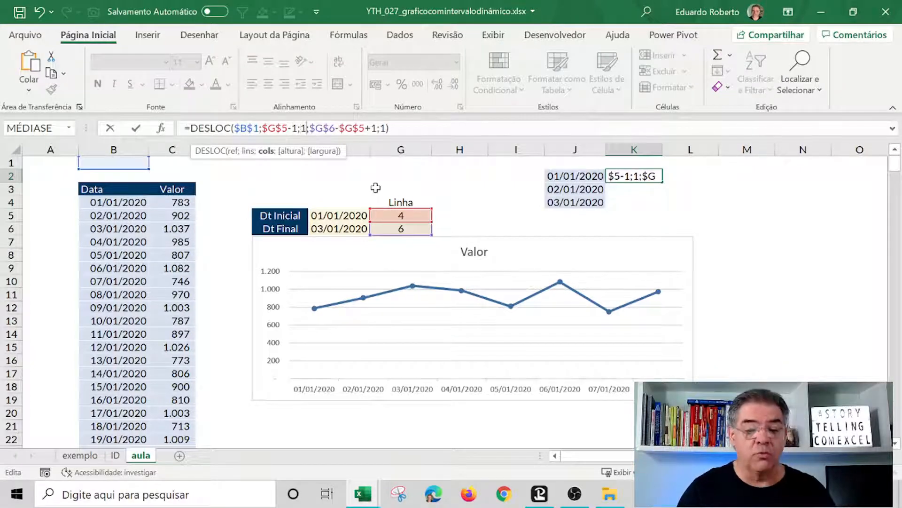
key(Return)
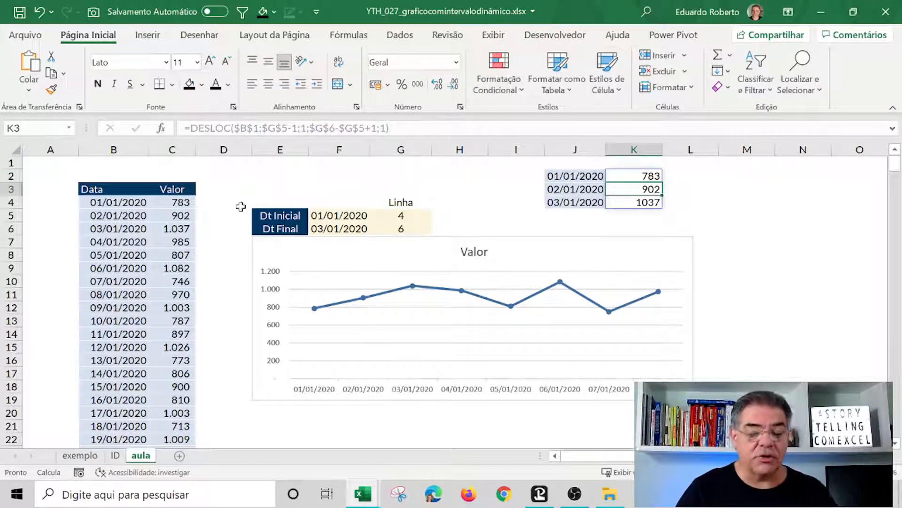
drag(176, 205, 173, 231)
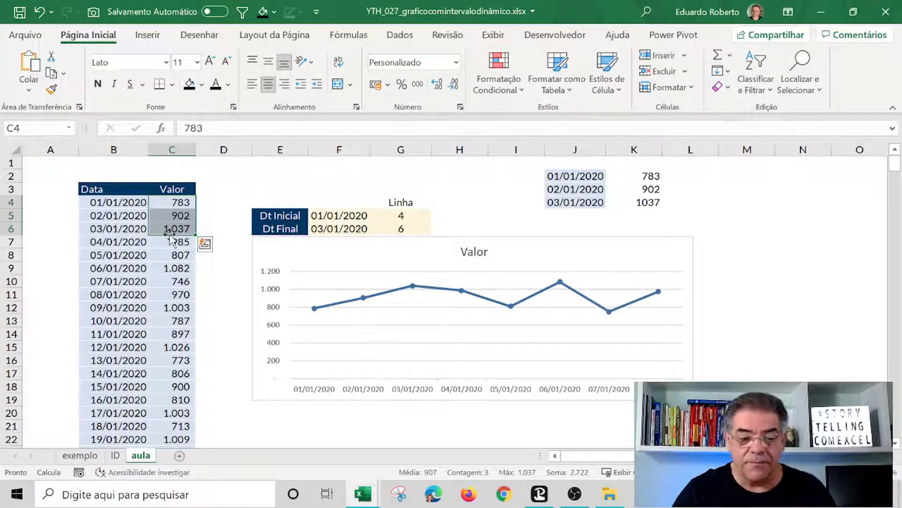
click(763, 304)
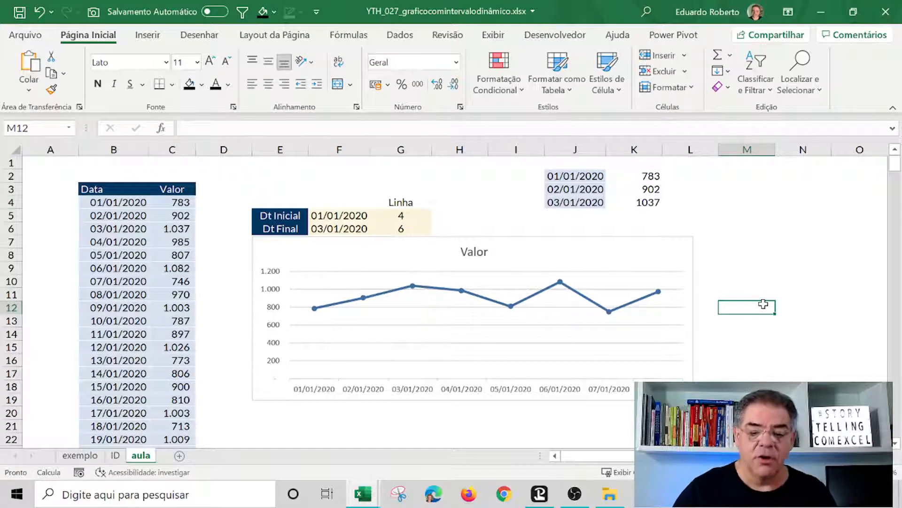
Copy J2's DESLOC formula and try to define it as the workbook name TG.
click(587, 179)
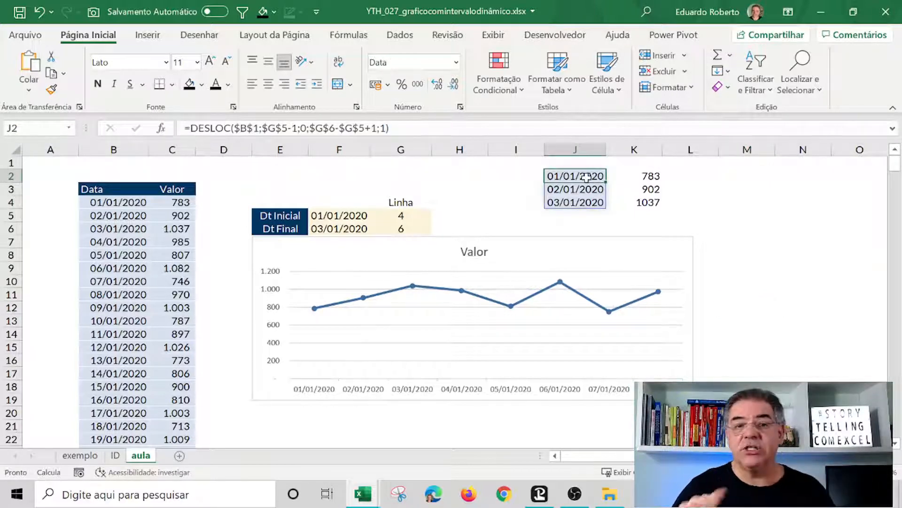
drag(400, 129, 2, 145)
key(ctrl+c)
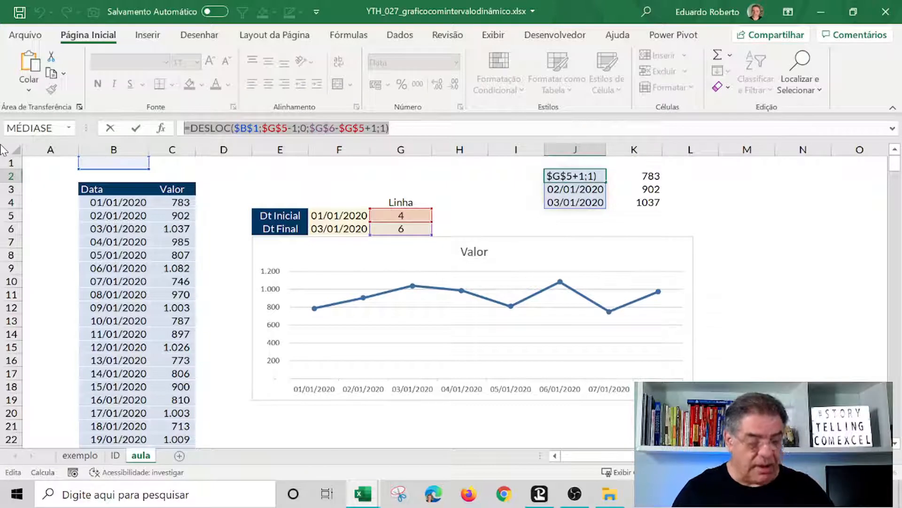
key(Escape)
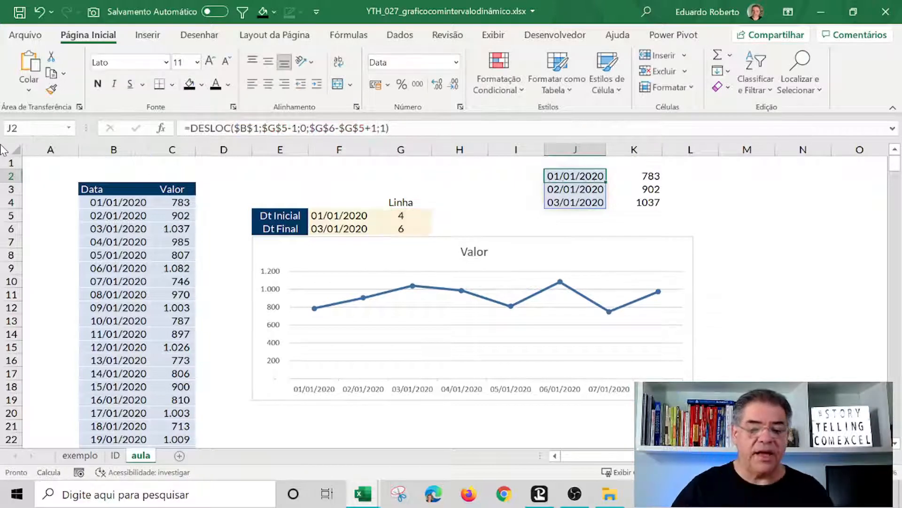
click(349, 34)
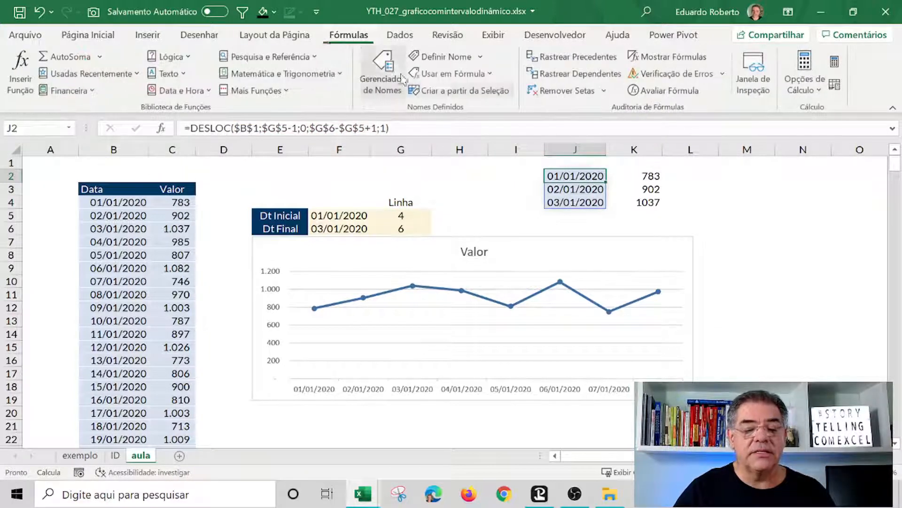
click(446, 58)
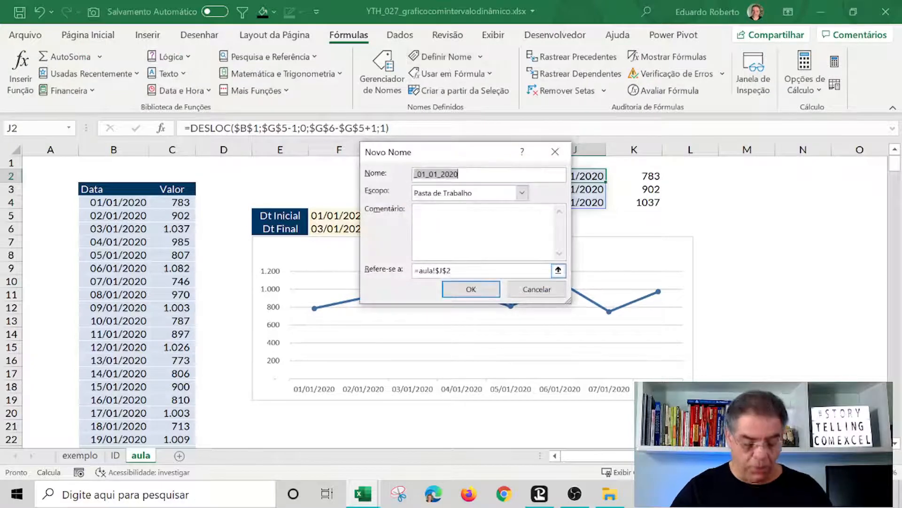
text(TG)
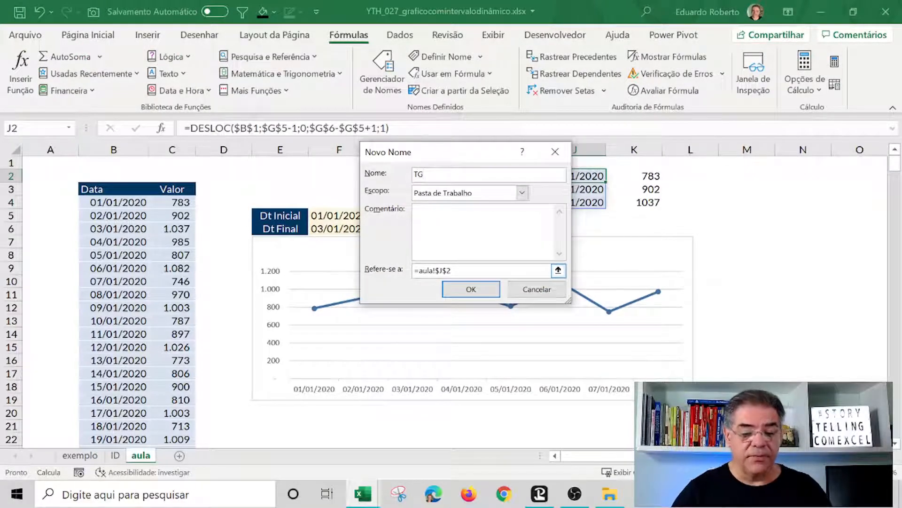
drag(494, 271, 310, 246)
key(ctrl+v)
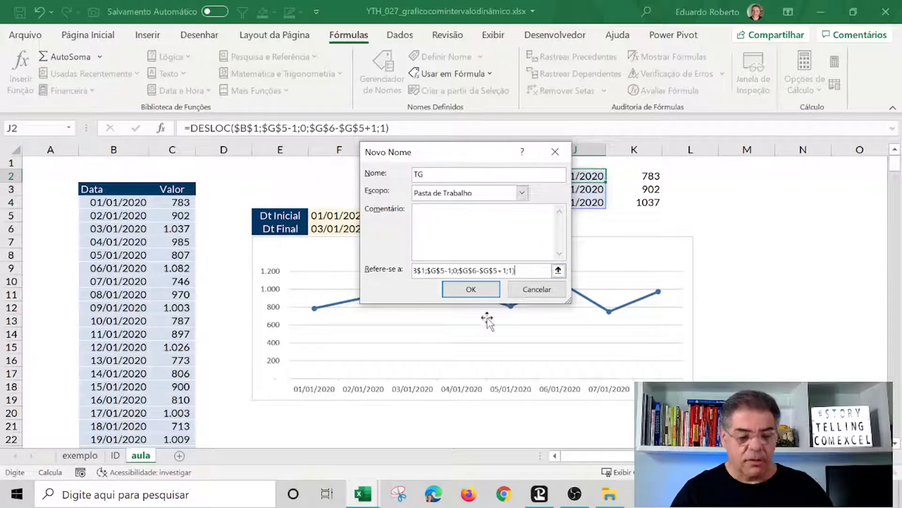
click(472, 289)
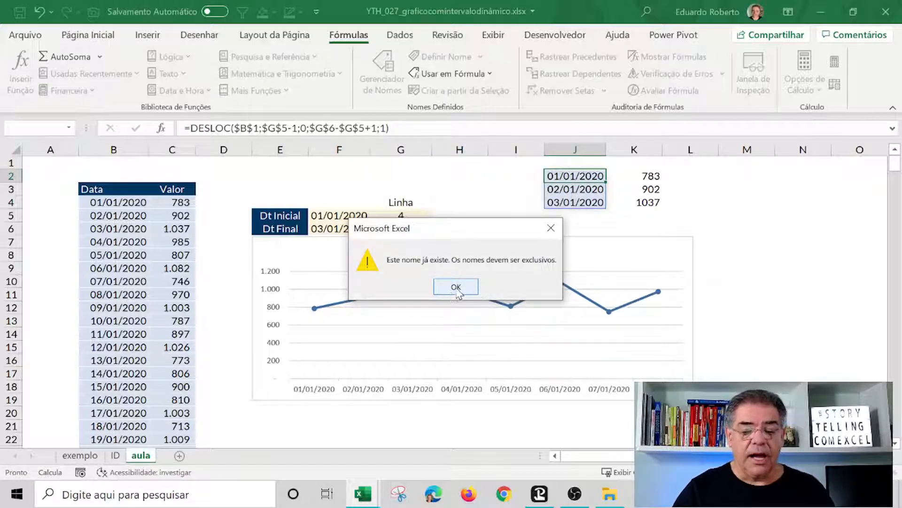
click(456, 288)
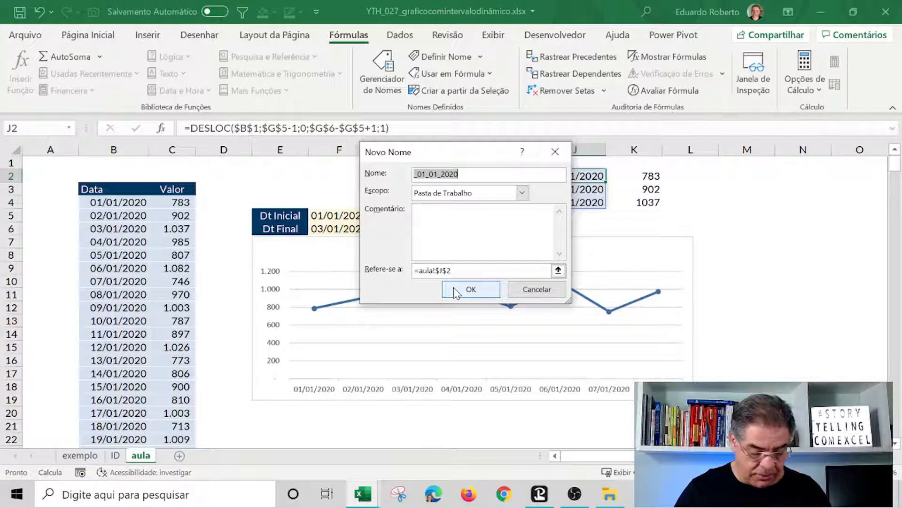
Define the workbook name Titulo referring to the copied DESLOC date formula.
text(Titu)
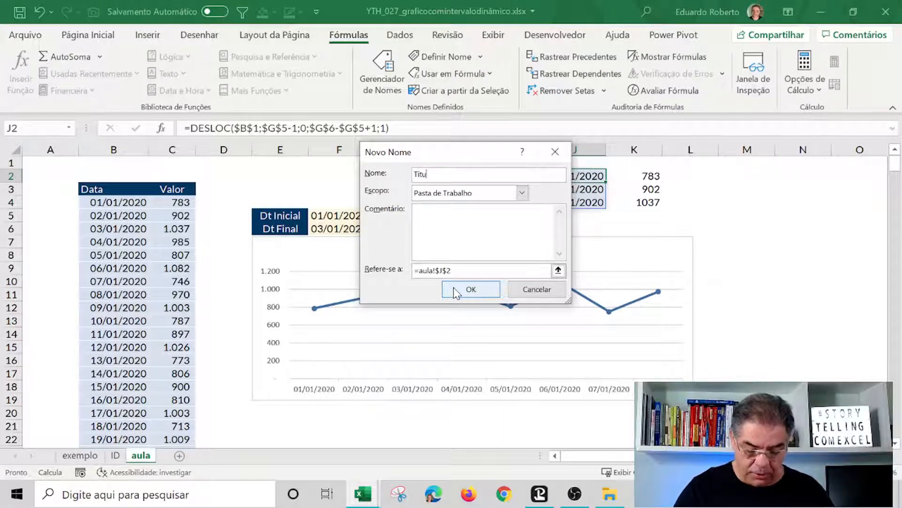
text(lo)
key(Tab)
key(Tab)
key(Tab)
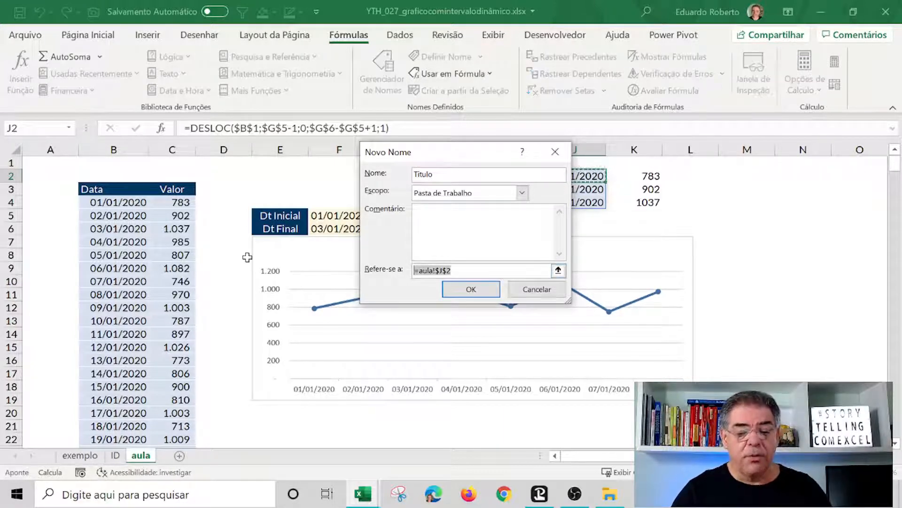
key(ctrl+v)
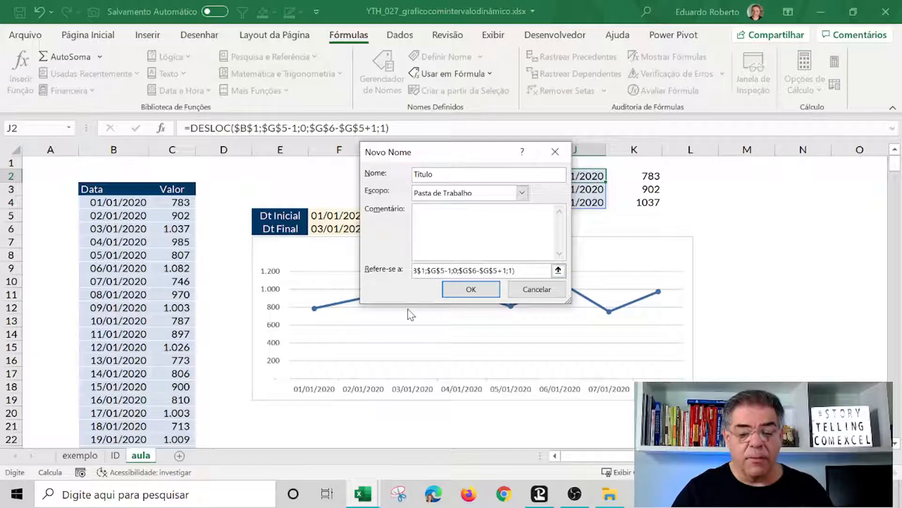
click(471, 289)
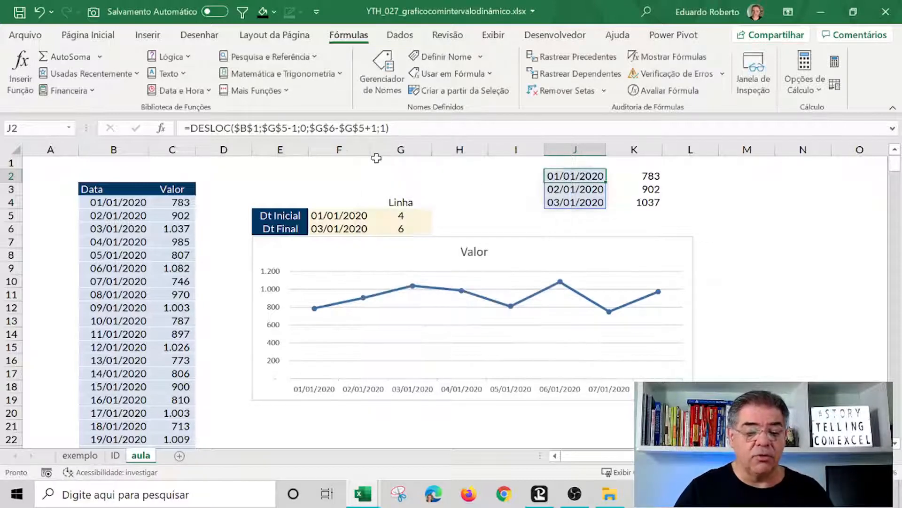
Review the Titulo name's formula and its referenced range in the Name Manager.
click(382, 71)
click(311, 184)
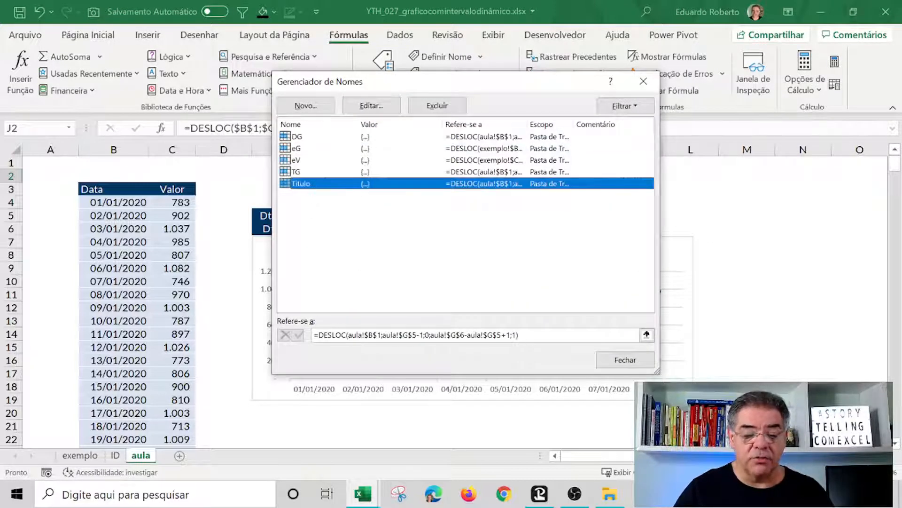
click(470, 335)
drag(490, 91, 336, 273)
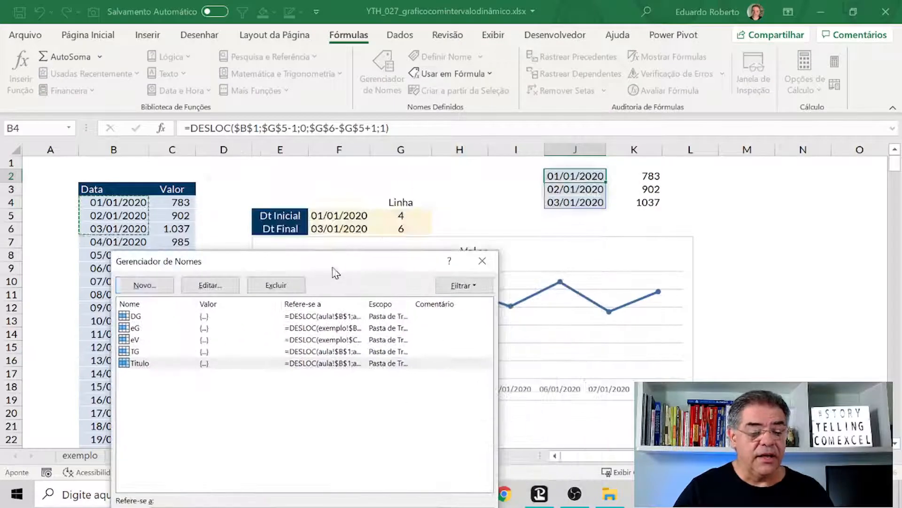
drag(254, 262, 321, 77)
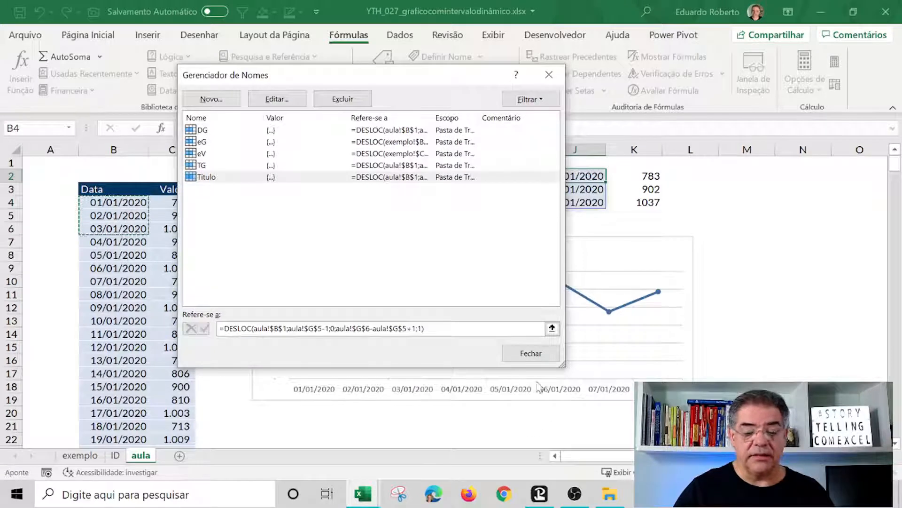
click(531, 353)
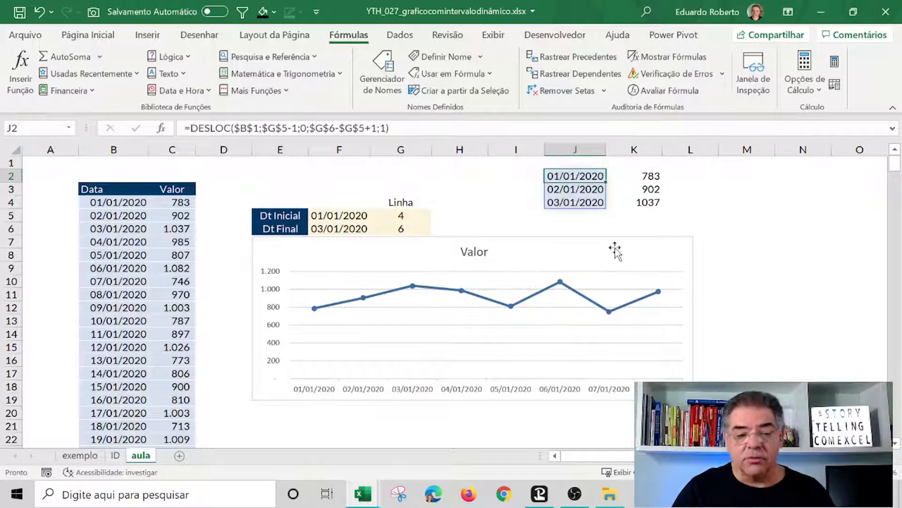
Copy K2's DESLOC formula and define the workbook name Dados referring to it.
click(649, 176)
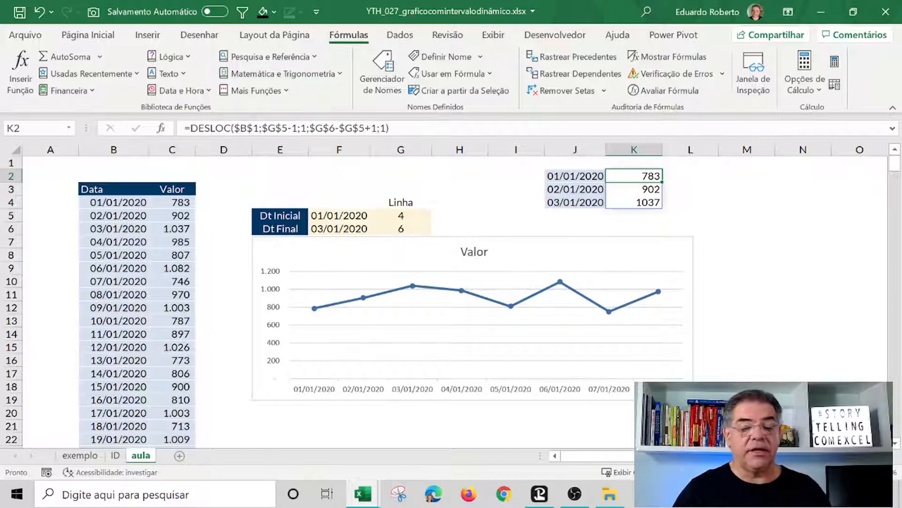
key(F2)
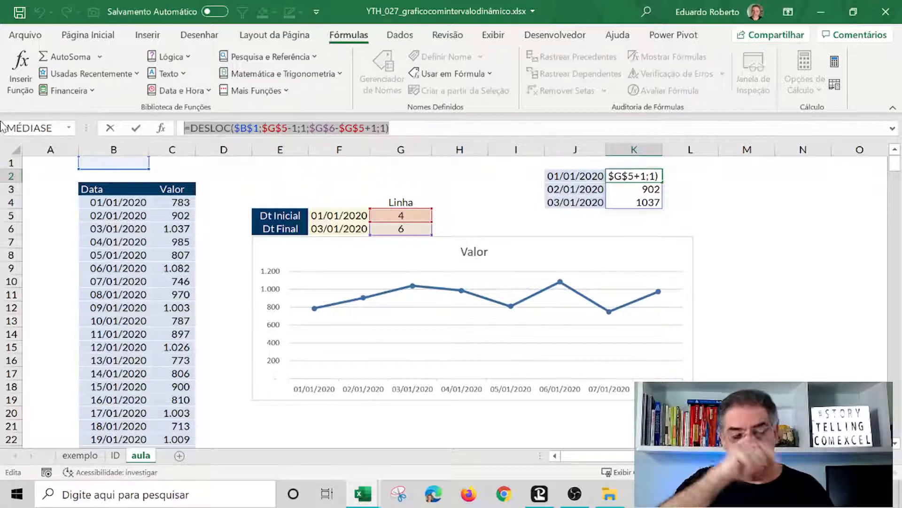
key(Escape)
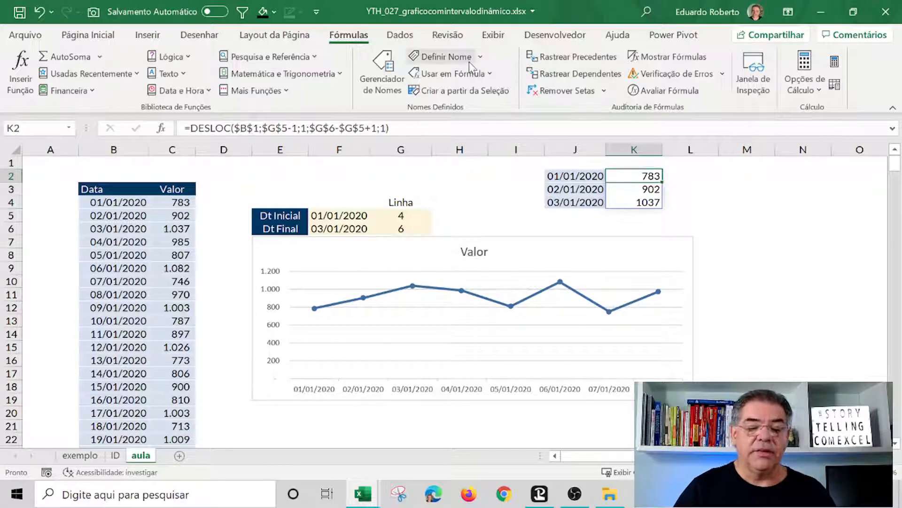
click(449, 57)
text(Dados)
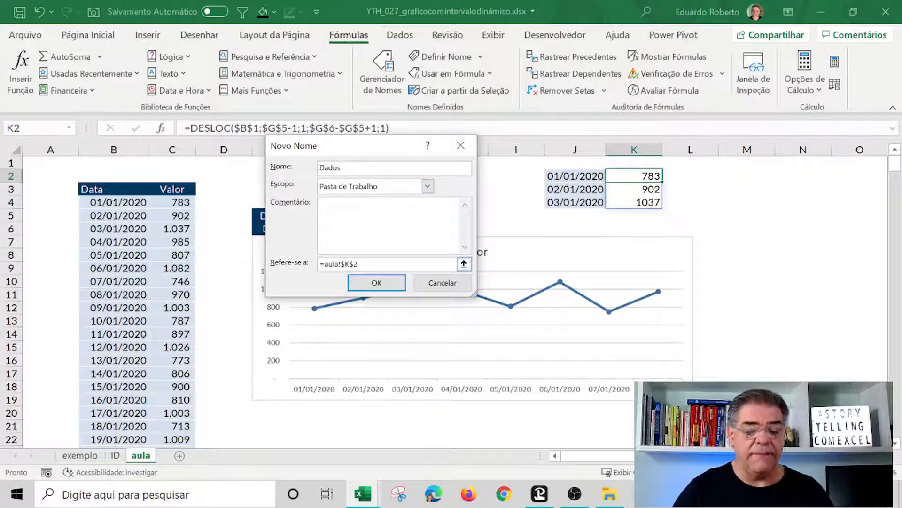
drag(367, 264, 211, 257)
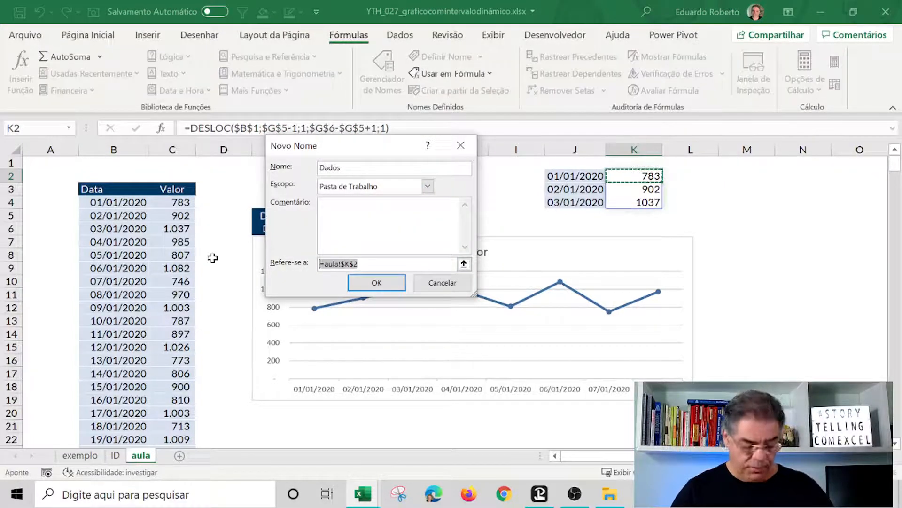
text(=DESLOC($B$1;$G$5-1;1;$G$6-$G$5+1;1))
click(374, 282)
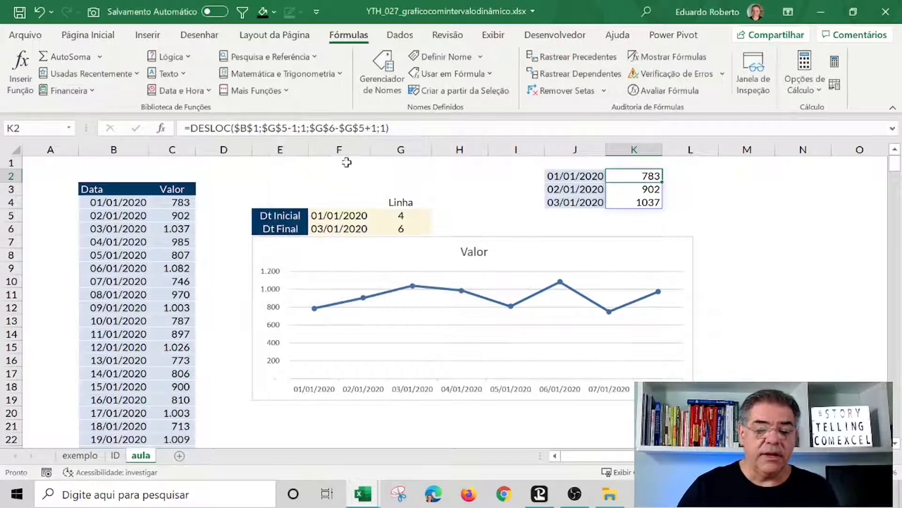
Check the Dados name's formula and its referenced range in the Name Manager.
click(382, 89)
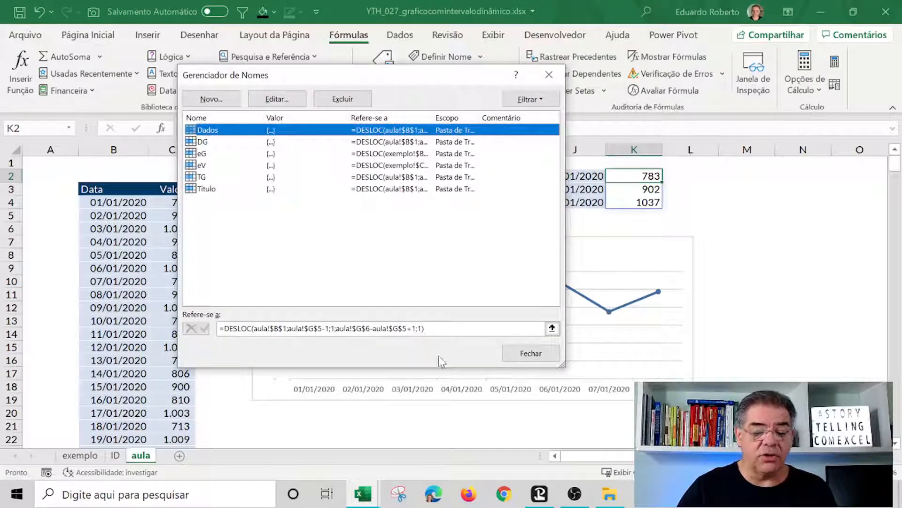
click(493, 328)
drag(381, 78, 535, 92)
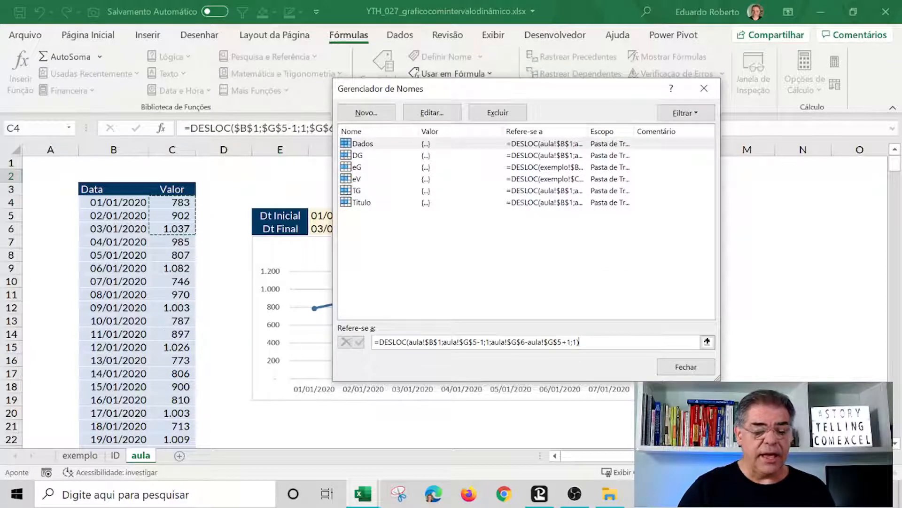
drag(142, 182, 210, 241)
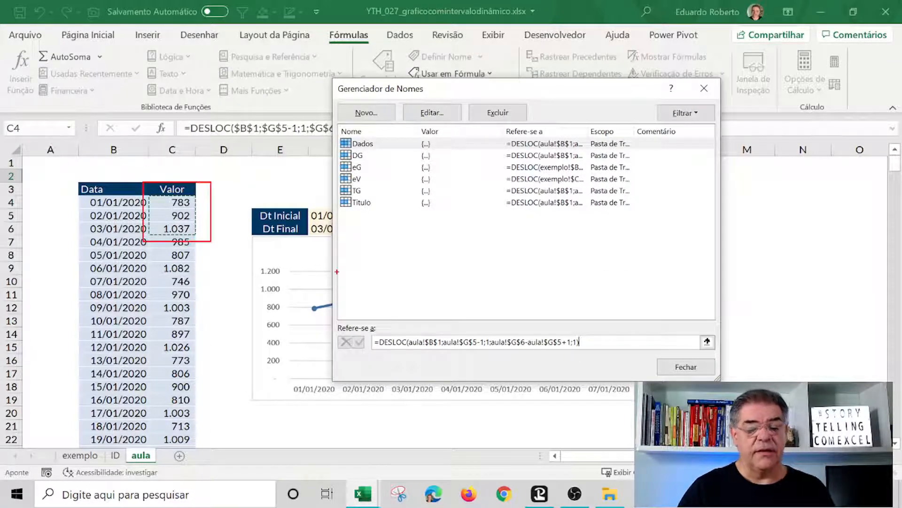
key(Escape)
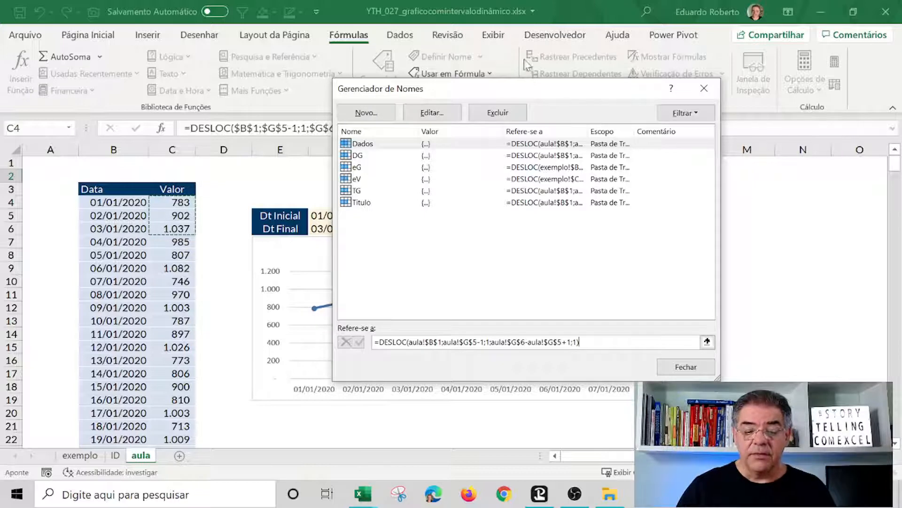
click(689, 367)
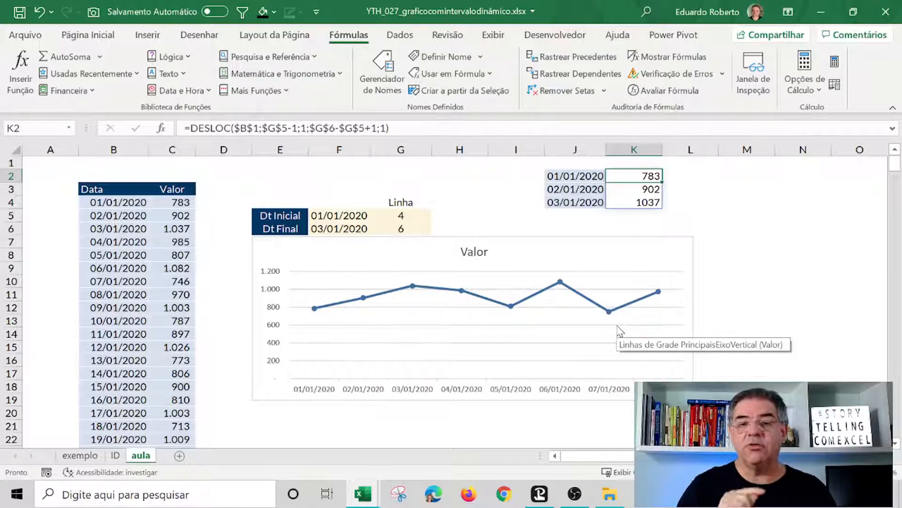
Replace the chart series' category range in its SÉRIE formula with the workbook name Titulo.
click(544, 297)
click(544, 297)
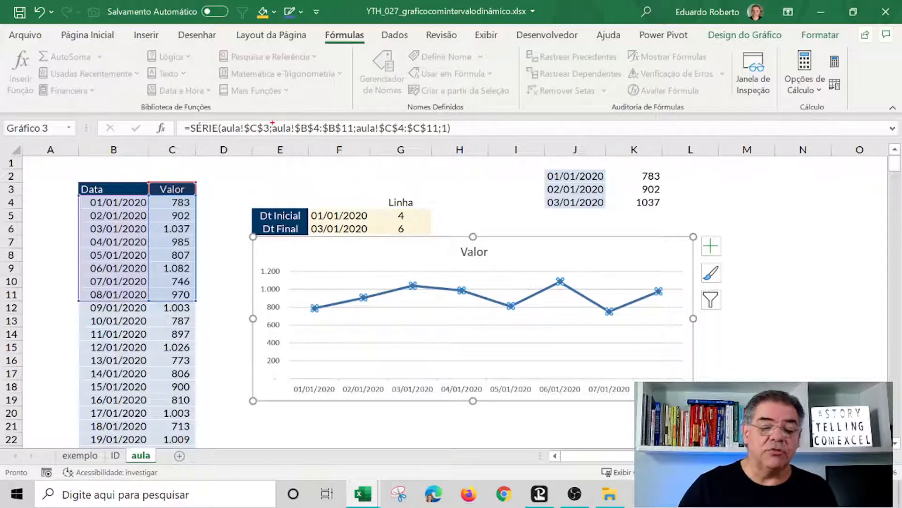
drag(272, 124, 441, 139)
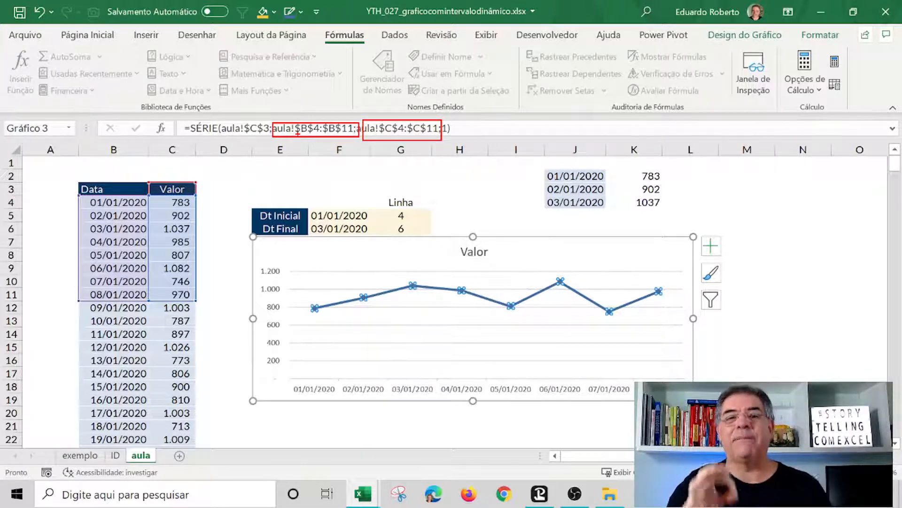
key(Escape)
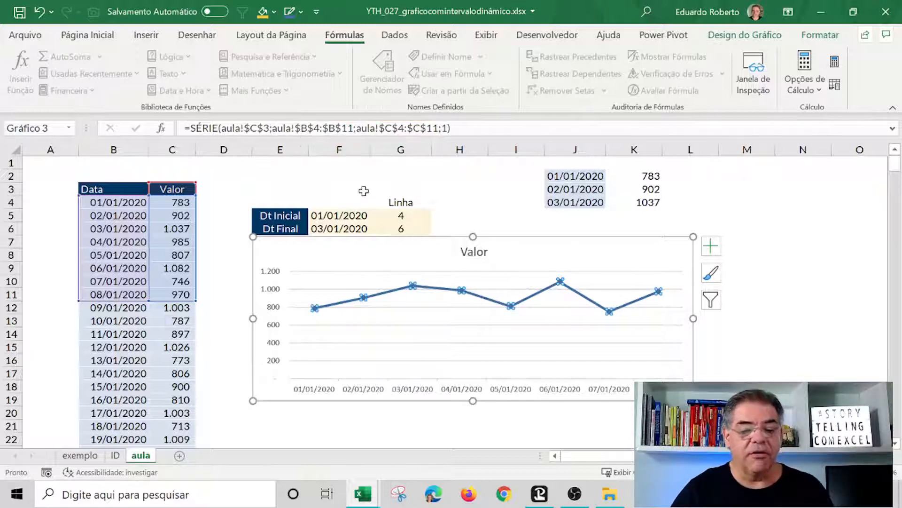
drag(295, 128, 347, 128)
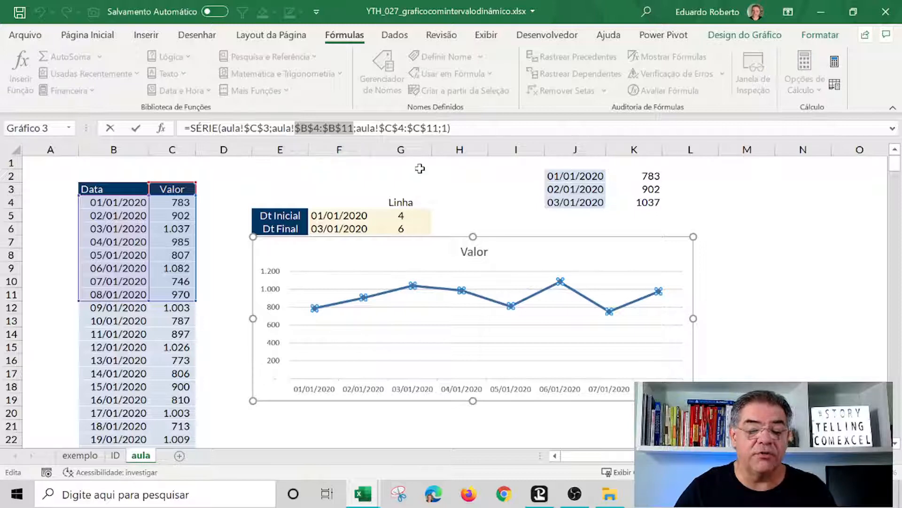
text(ti)
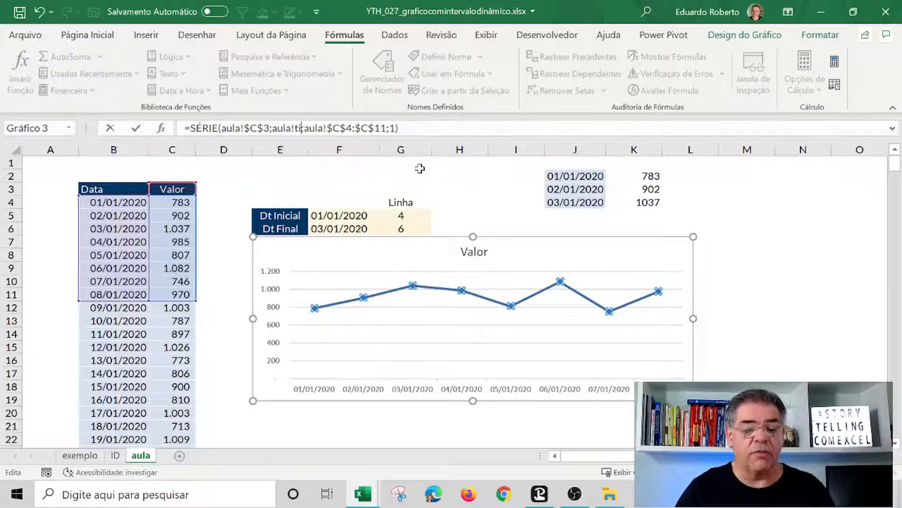
text(tulo)
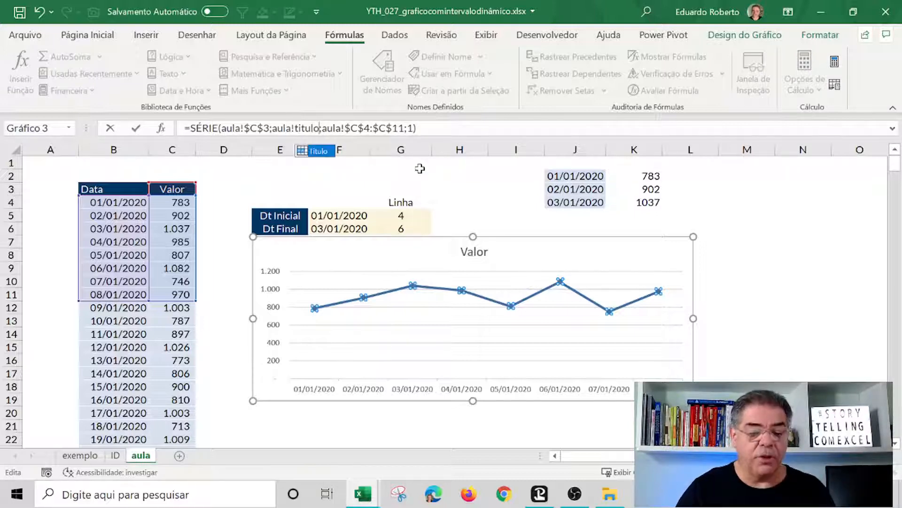
double_click(318, 151)
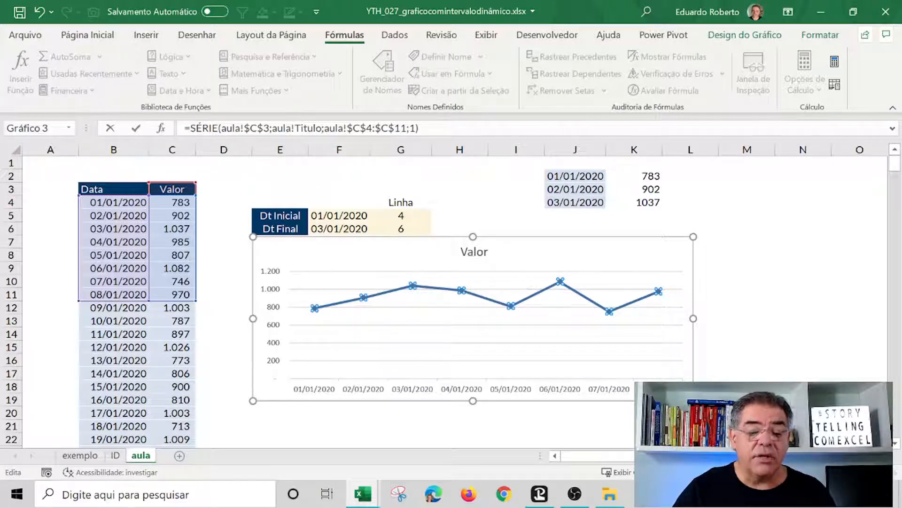
Replace the series' value range with the workbook name Dados and confirm the series formula.
drag(347, 128, 395, 128)
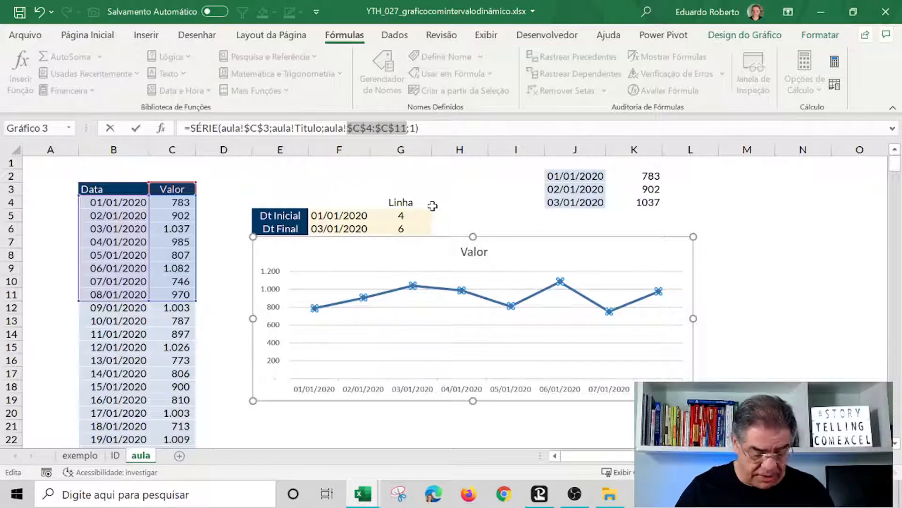
text(dados)
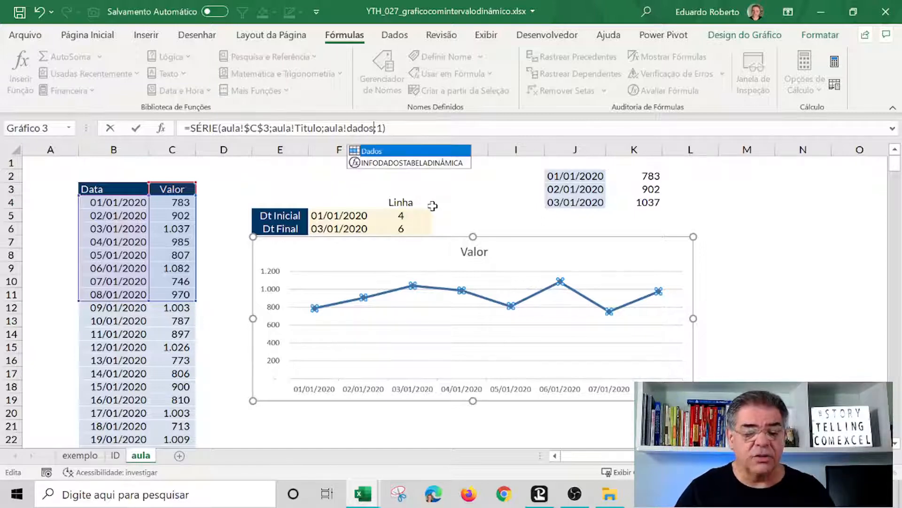
double_click(371, 151)
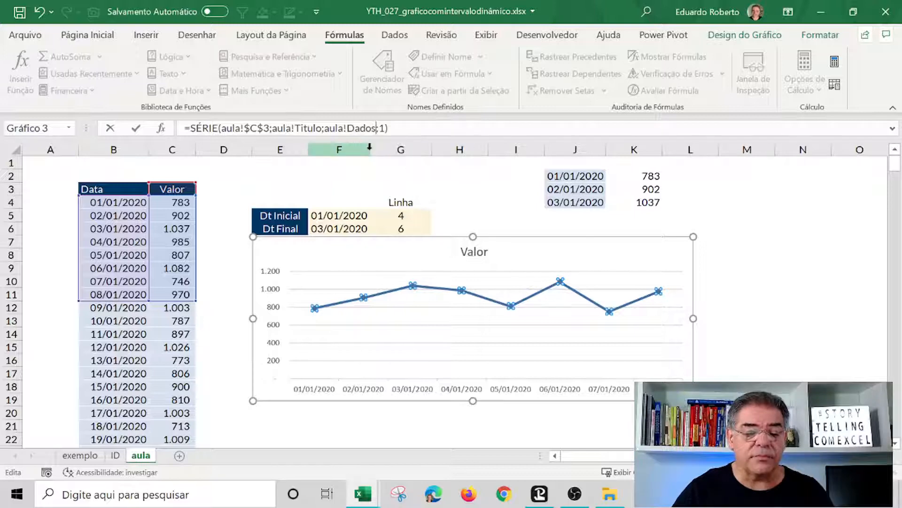
key(Return)
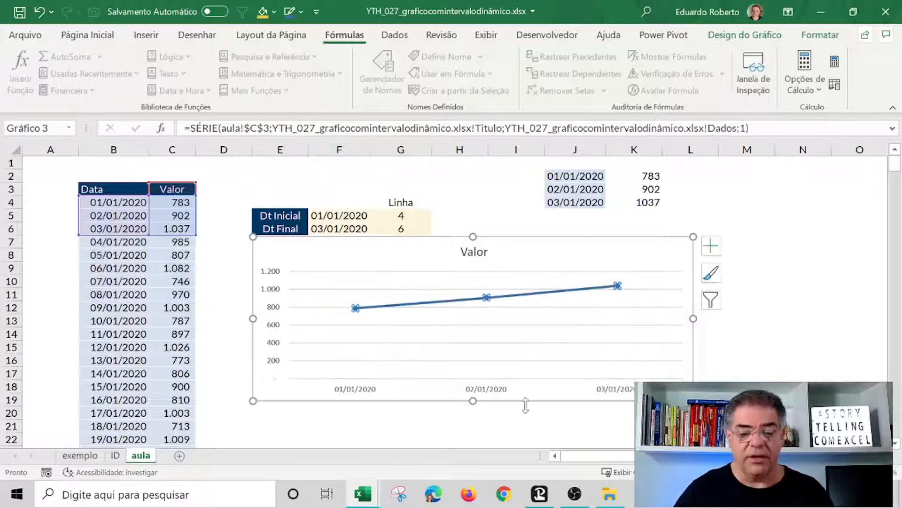
Delete columns J and K that held the helper DESLOC formulas.
click(791, 331)
click(566, 398)
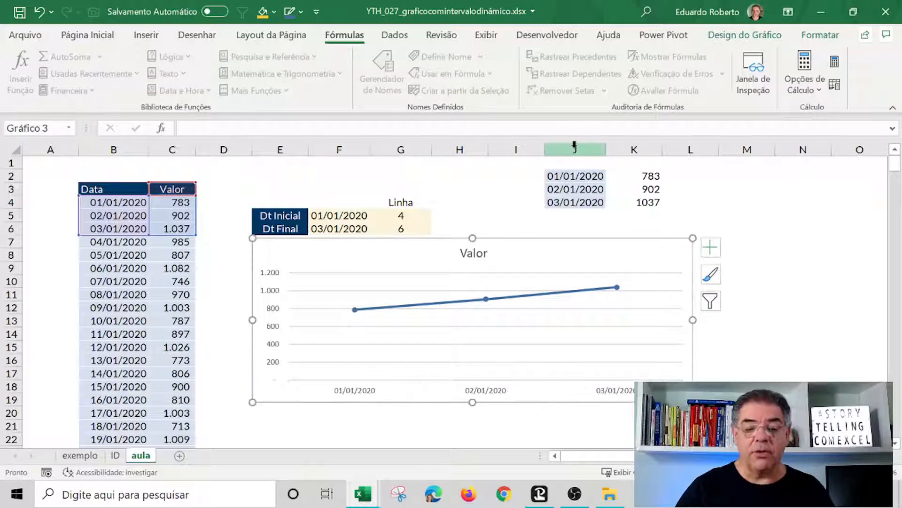
drag(574, 149, 652, 140)
key(ctrl+minus)
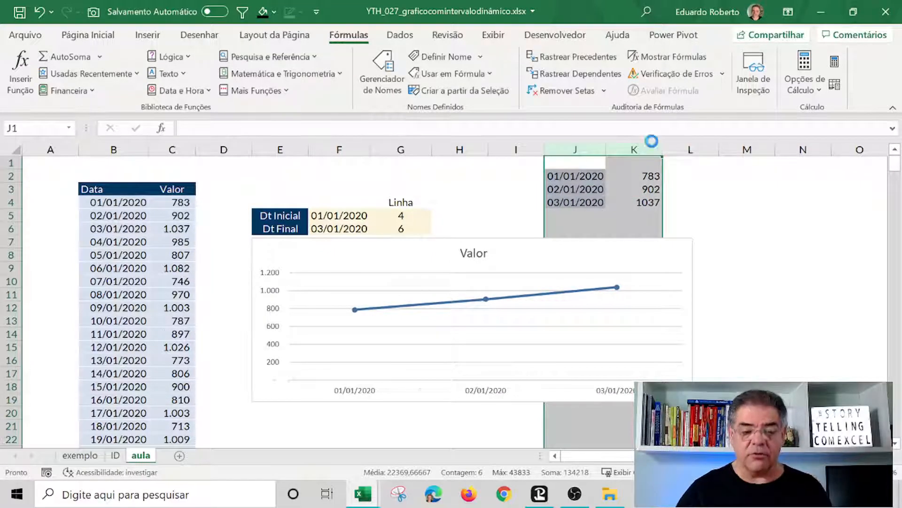
Widen the chart so its right edge reaches about column M.
drag(733, 258, 731, 266)
click(575, 318)
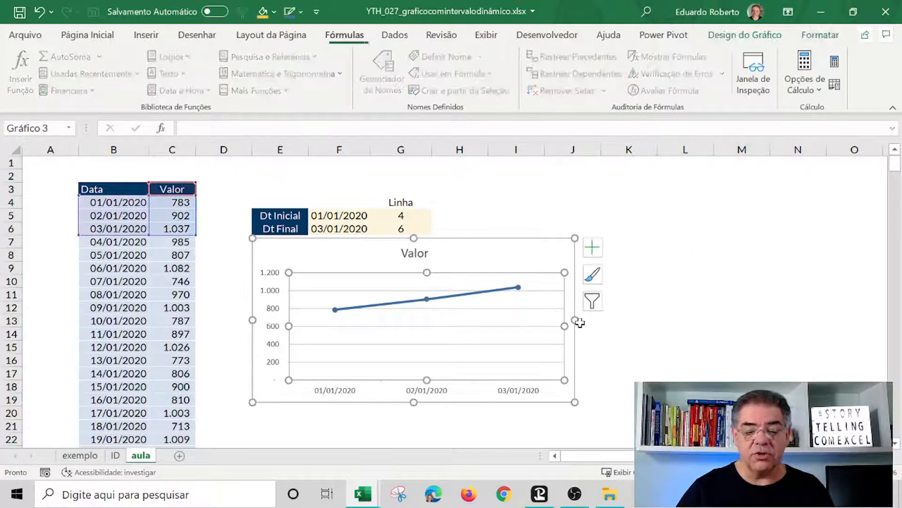
drag(577, 319, 743, 313)
click(629, 228)
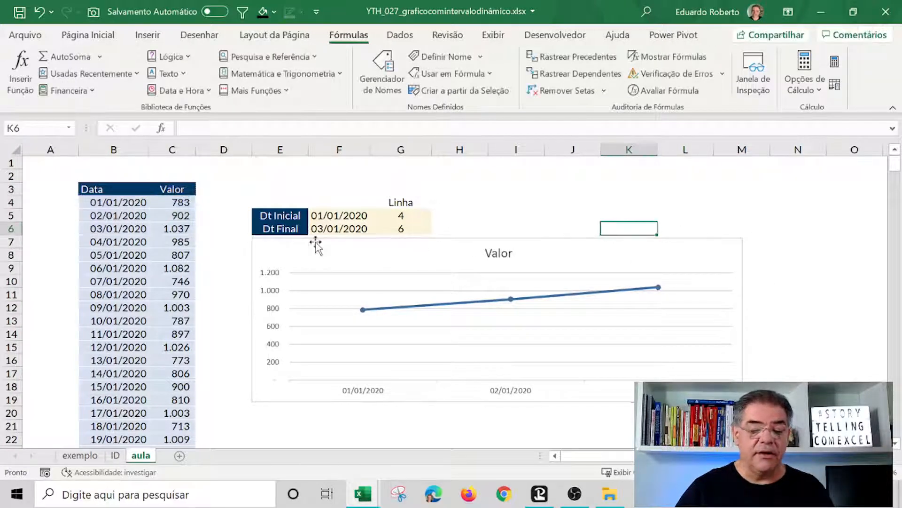
Set the final date in F6 to 30/01/2020.
click(329, 229)
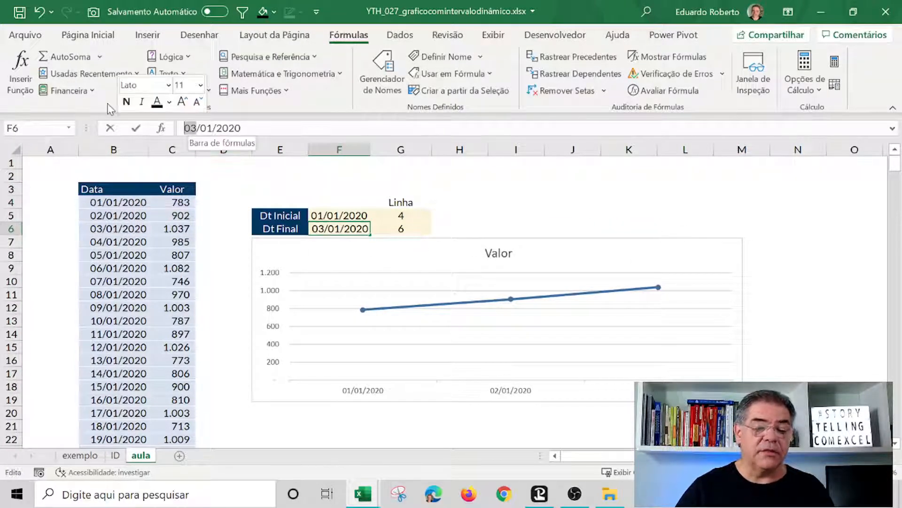
text(30/01/2020)
key(Return)
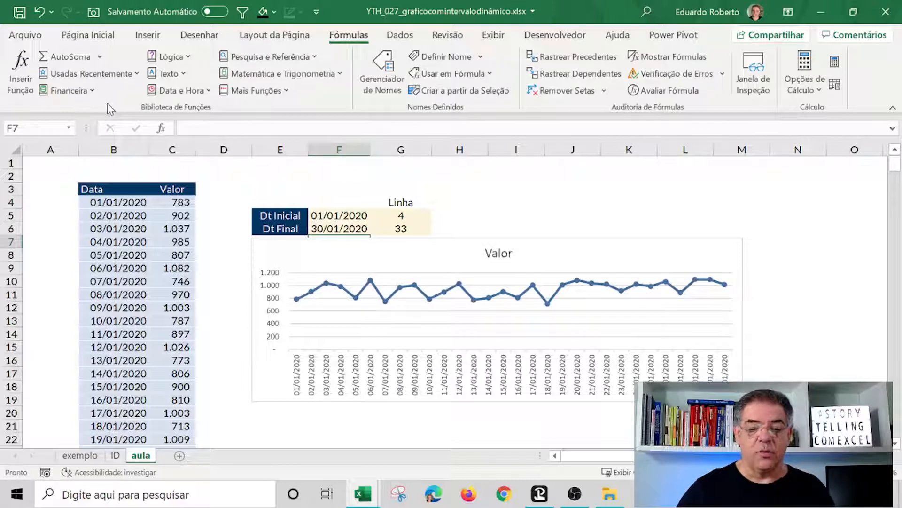
Change the final date in F6 to 30/03/2020.
click(341, 229)
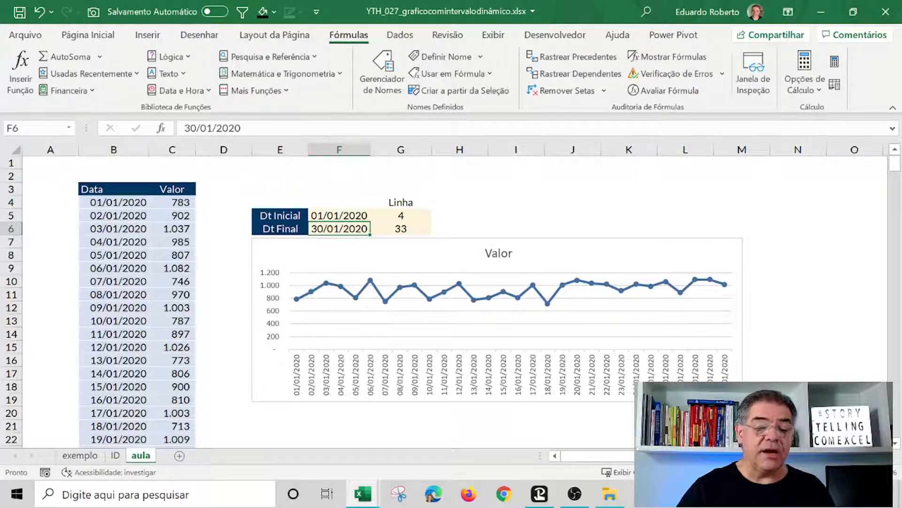
click(212, 128)
key(BackSpace)
text(3)
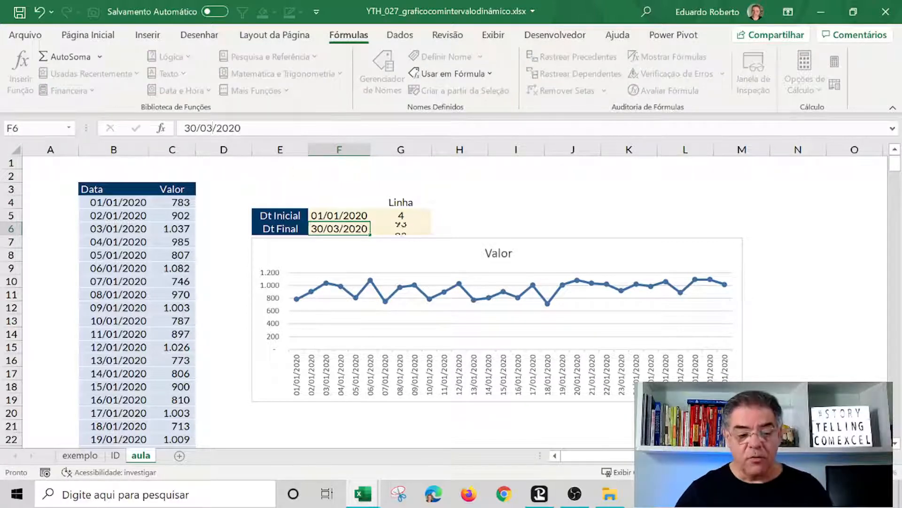
key(Return)
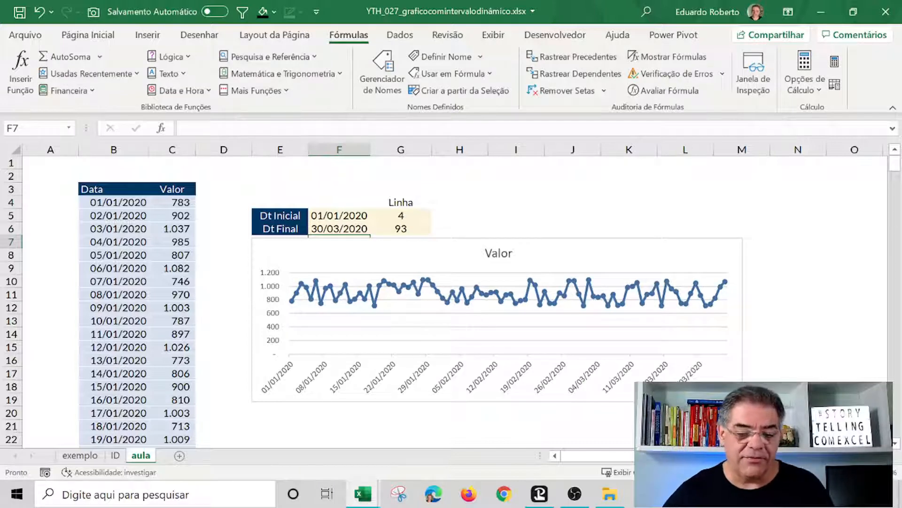